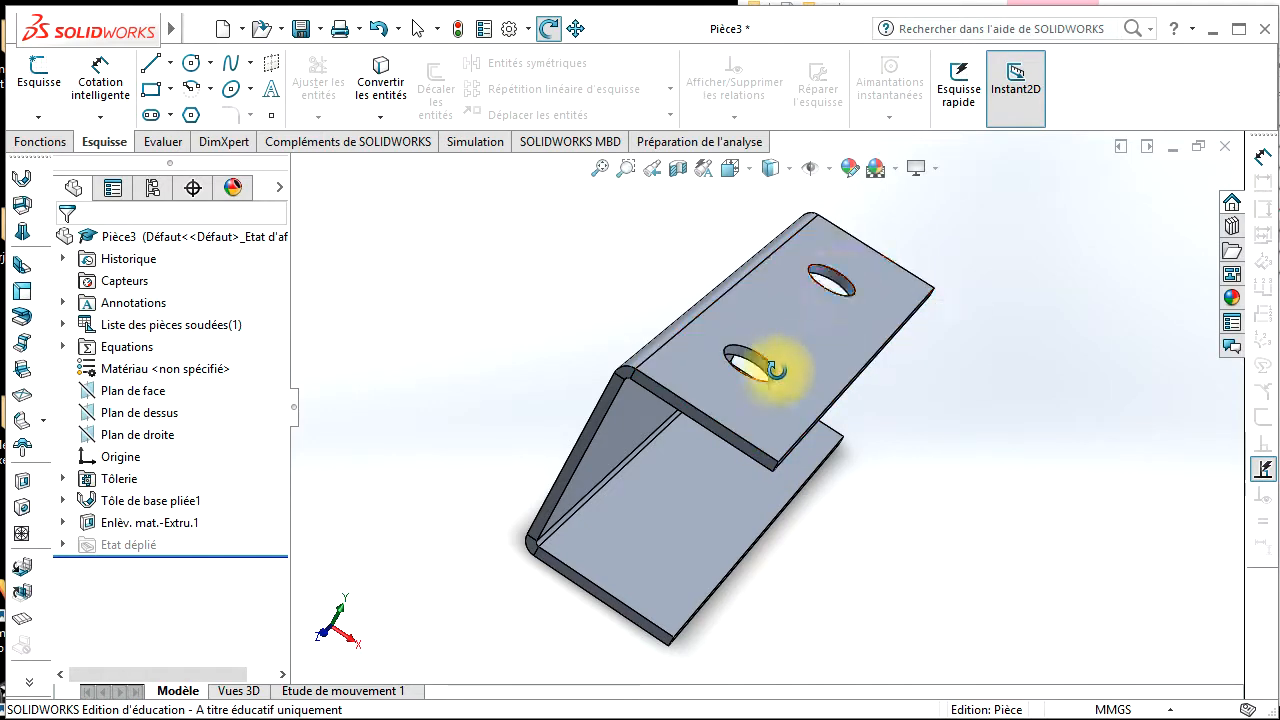
Step: Create a new part and orient the view normal to the front plane (Plan de face)
left_click(226, 30)
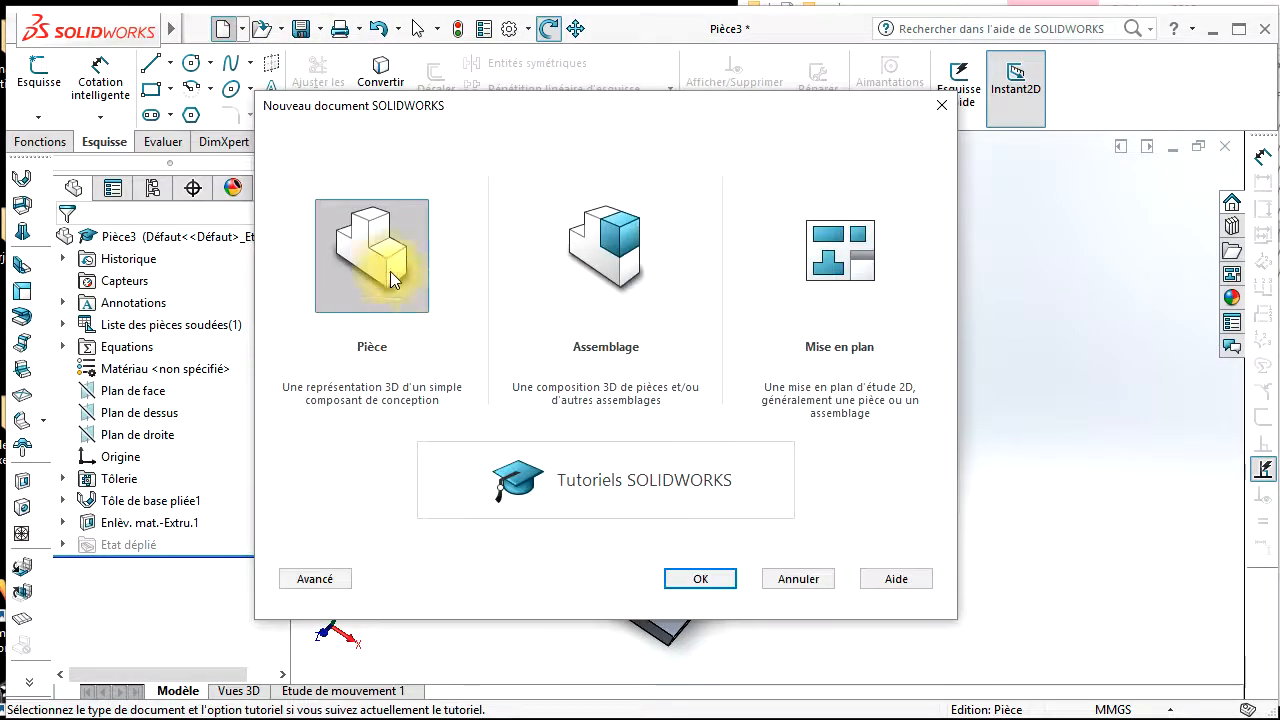
double_click(383, 262)
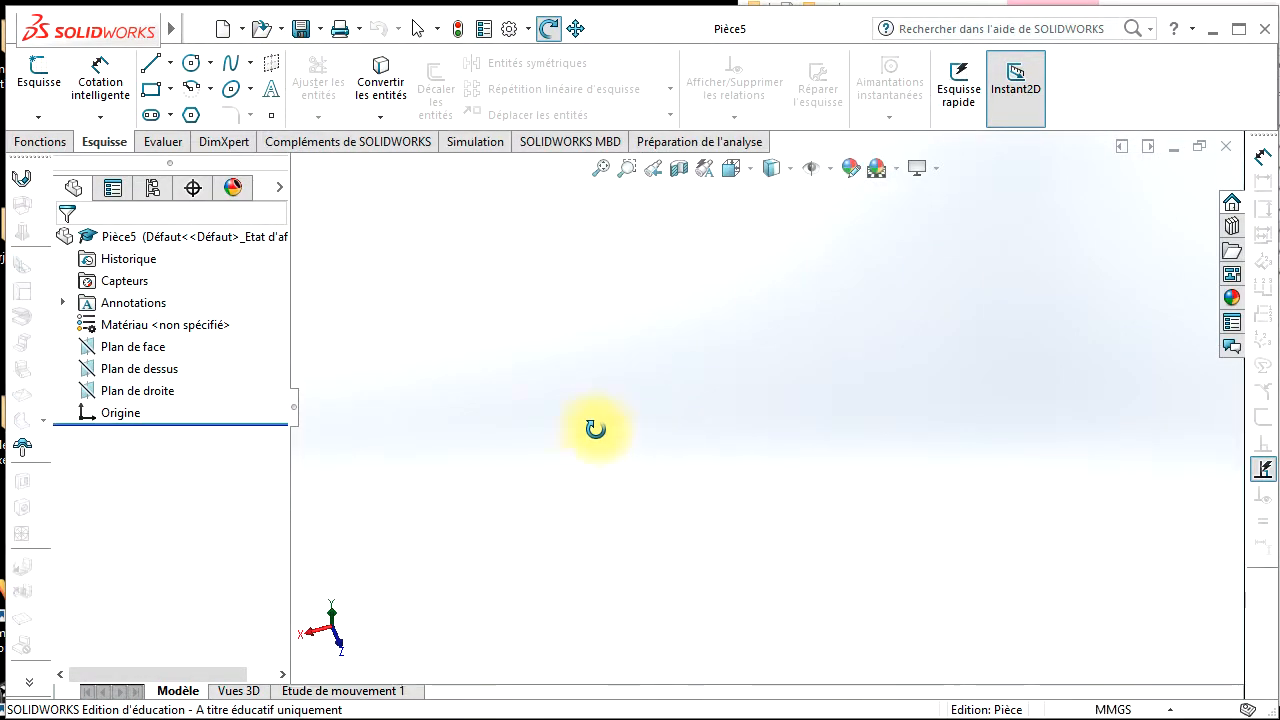
left_click(125, 348)
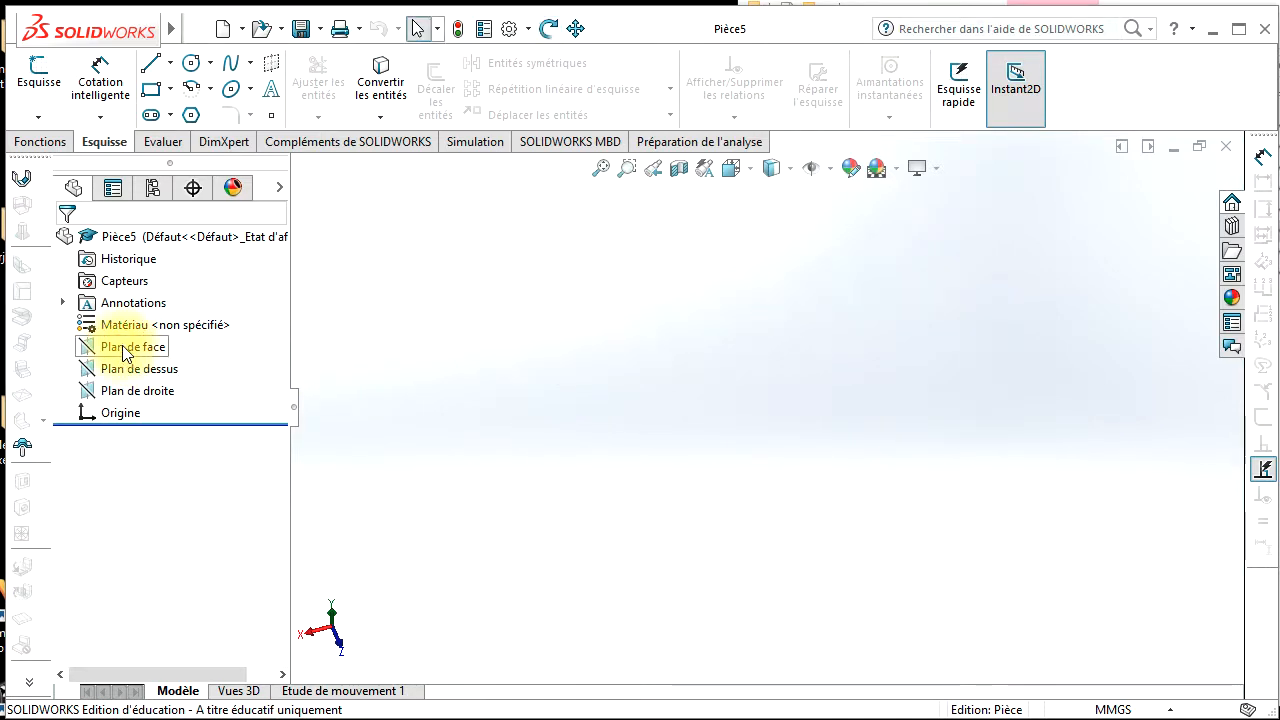
right_click(123, 350)
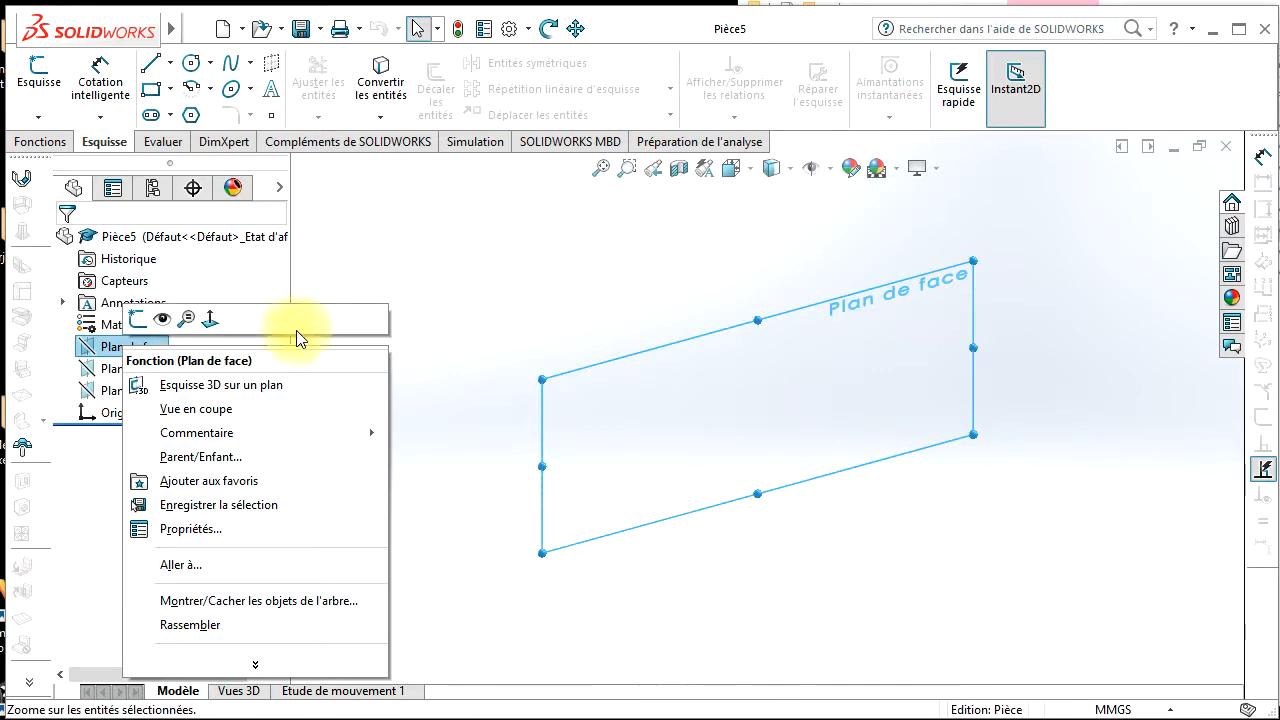
left_click(460, 259)
right_click(157, 355)
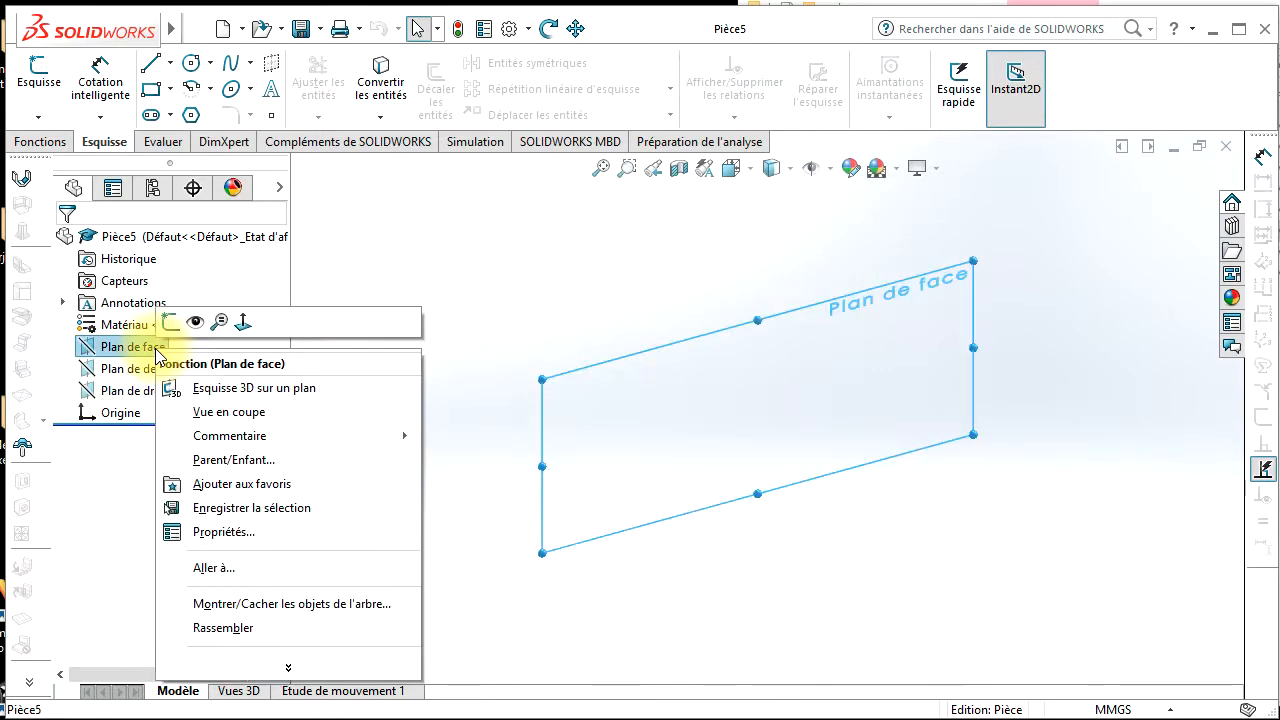
left_click(244, 323)
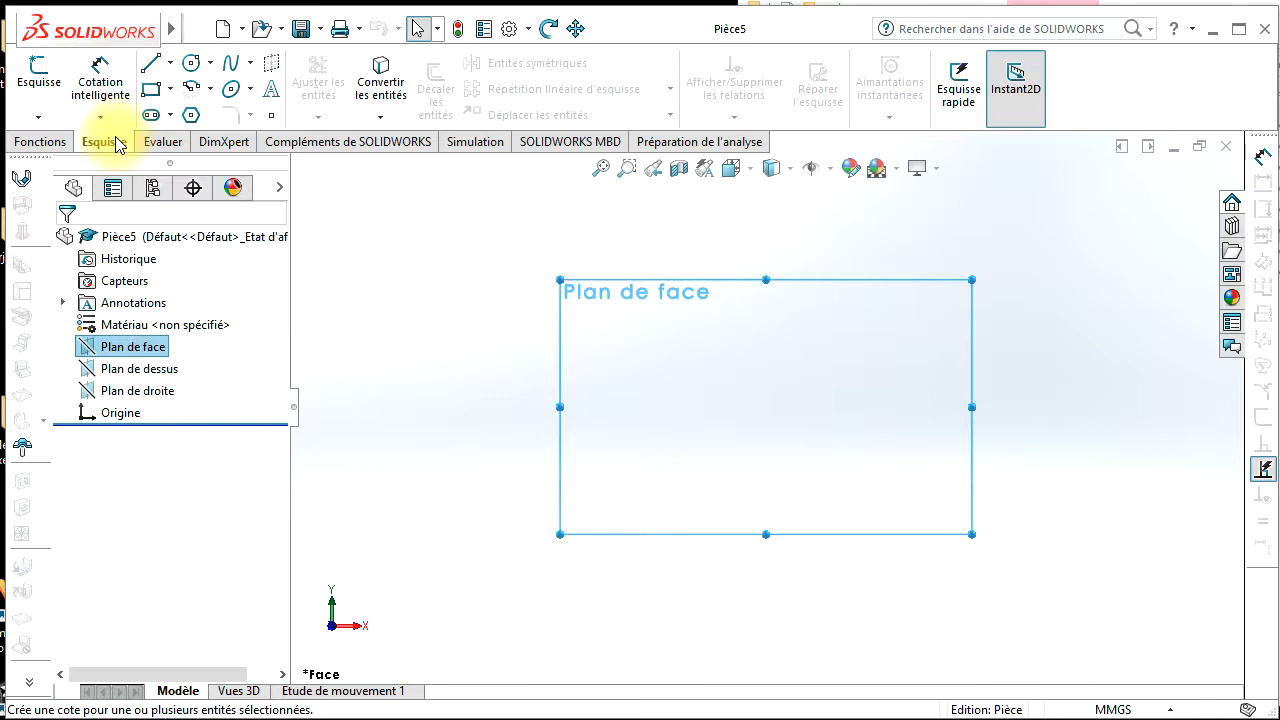
Step: On the front plane, sketch a vertical line about 66 mm up from the origin and a horizontal line about 38 mm to the right
left_click(150, 63)
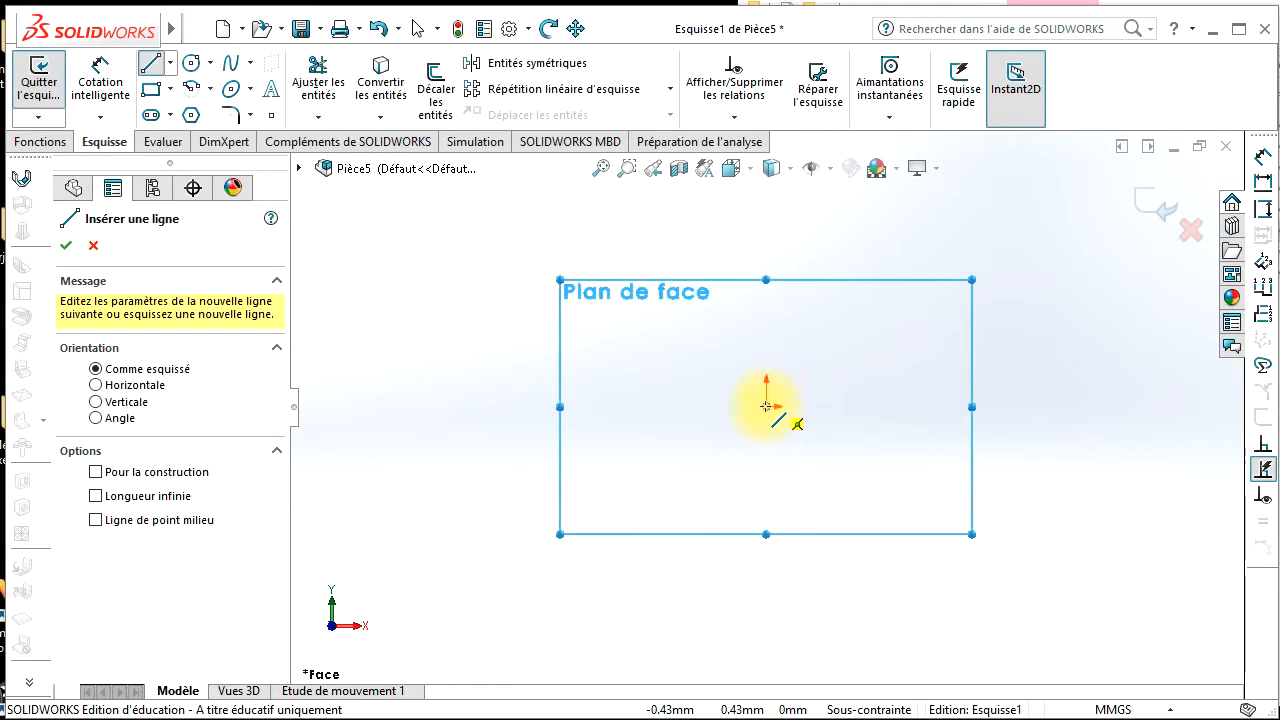
left_click(765, 406)
left_click(765, 255)
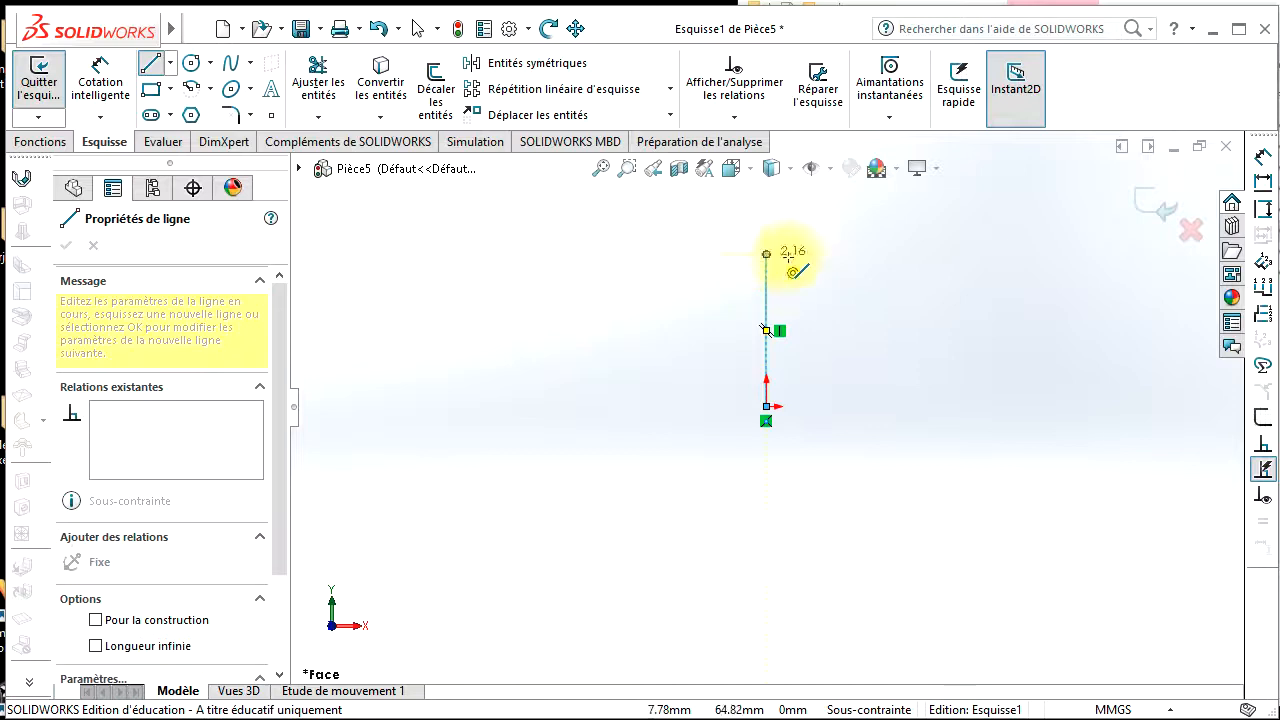
left_click(851, 255)
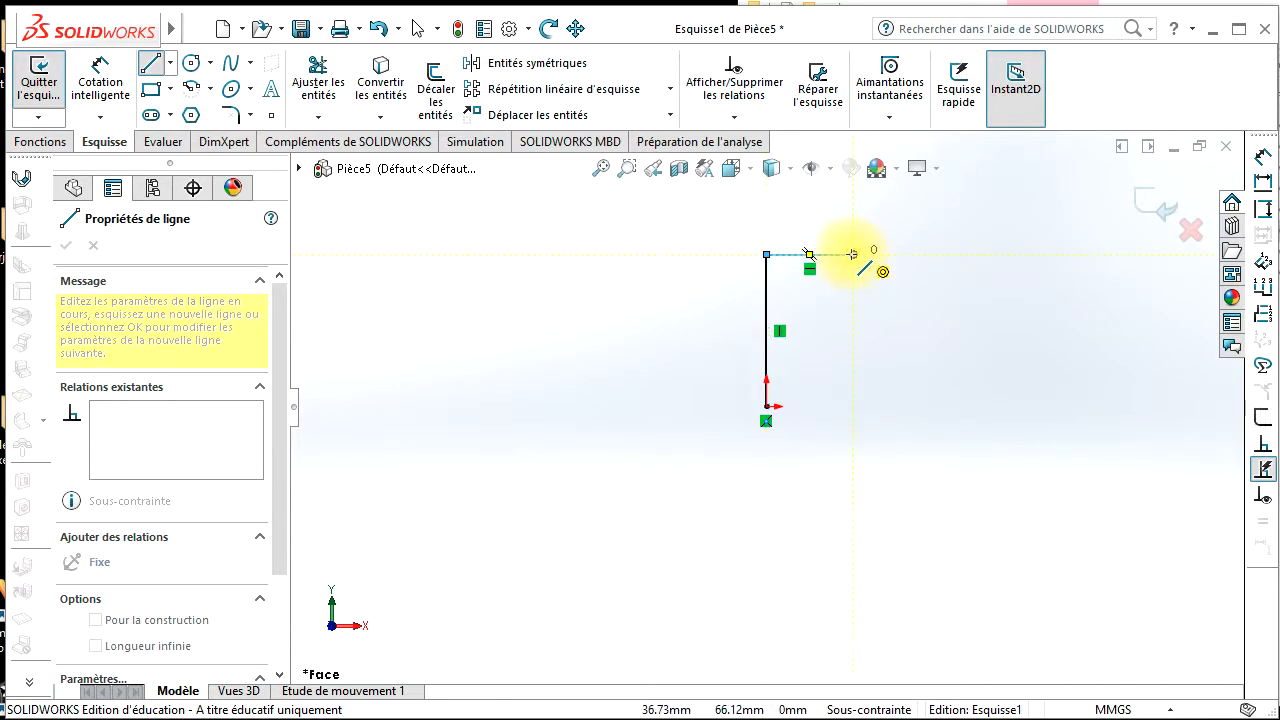
key("Escape")
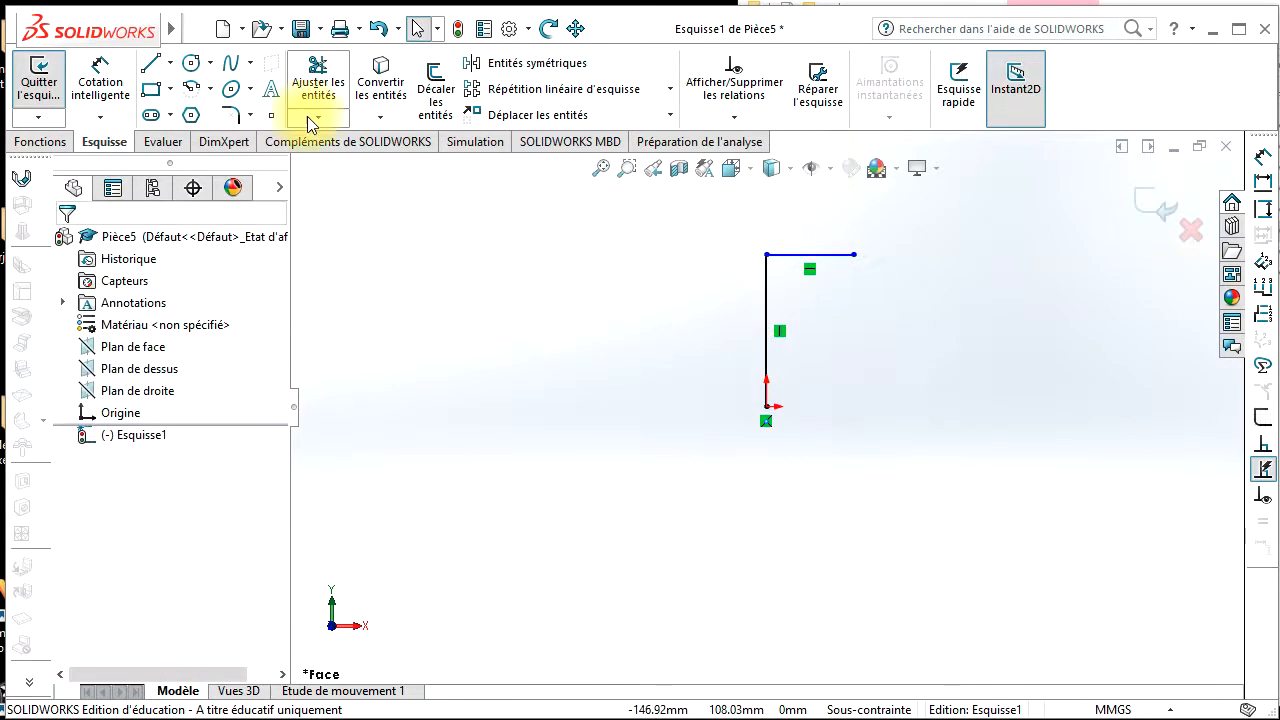
Step: Sketch a horizontal line about 38 mm long to the right from the origin, ending below the upper line's end
left_click(153, 68)
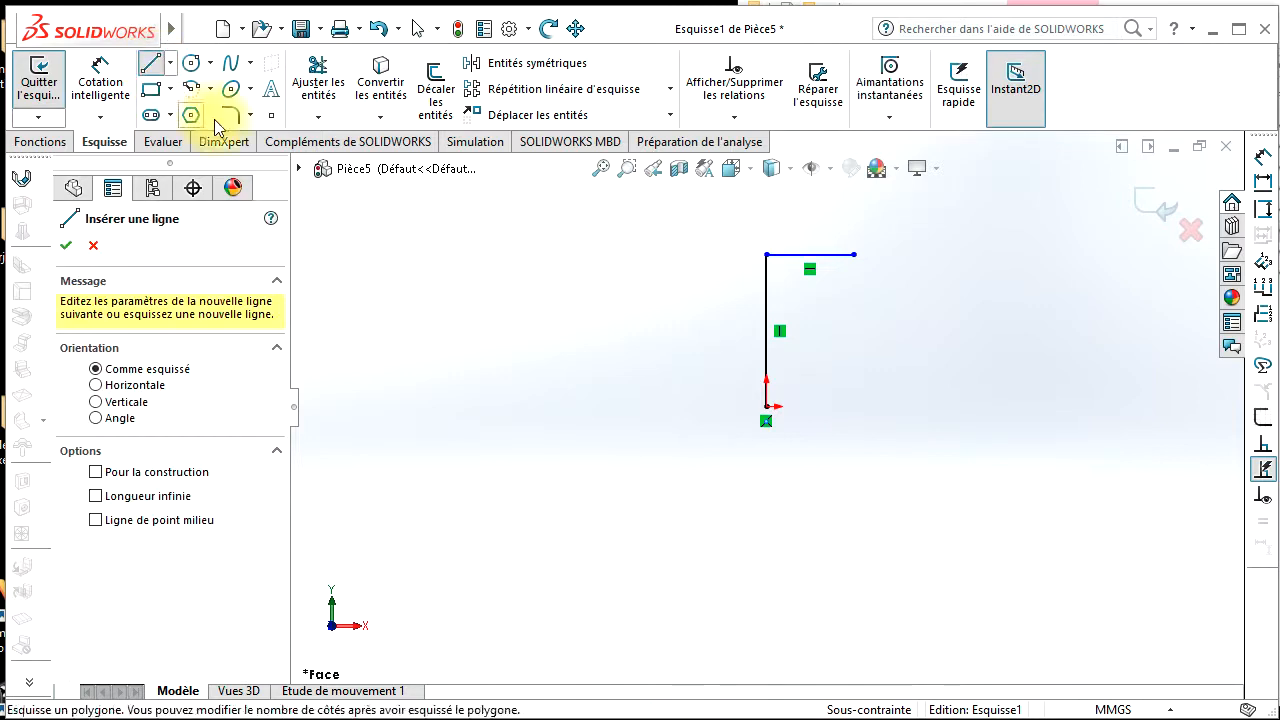
left_click(769, 406)
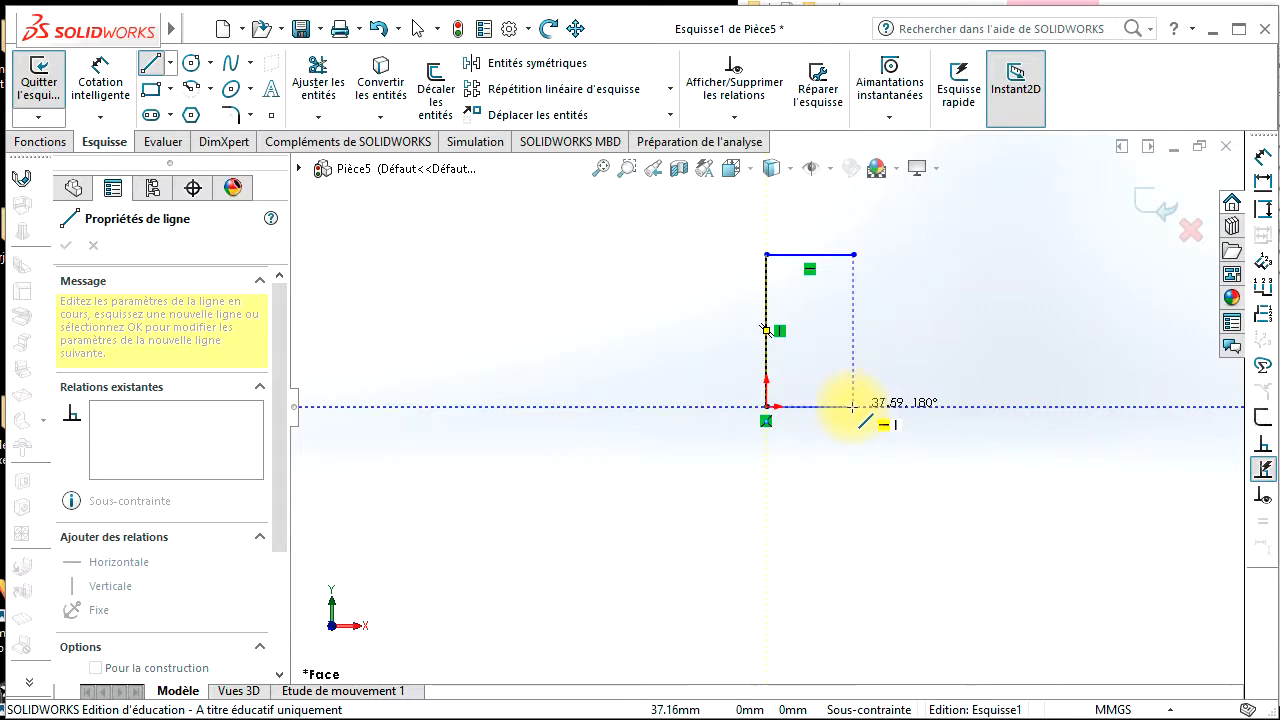
left_click(853, 406)
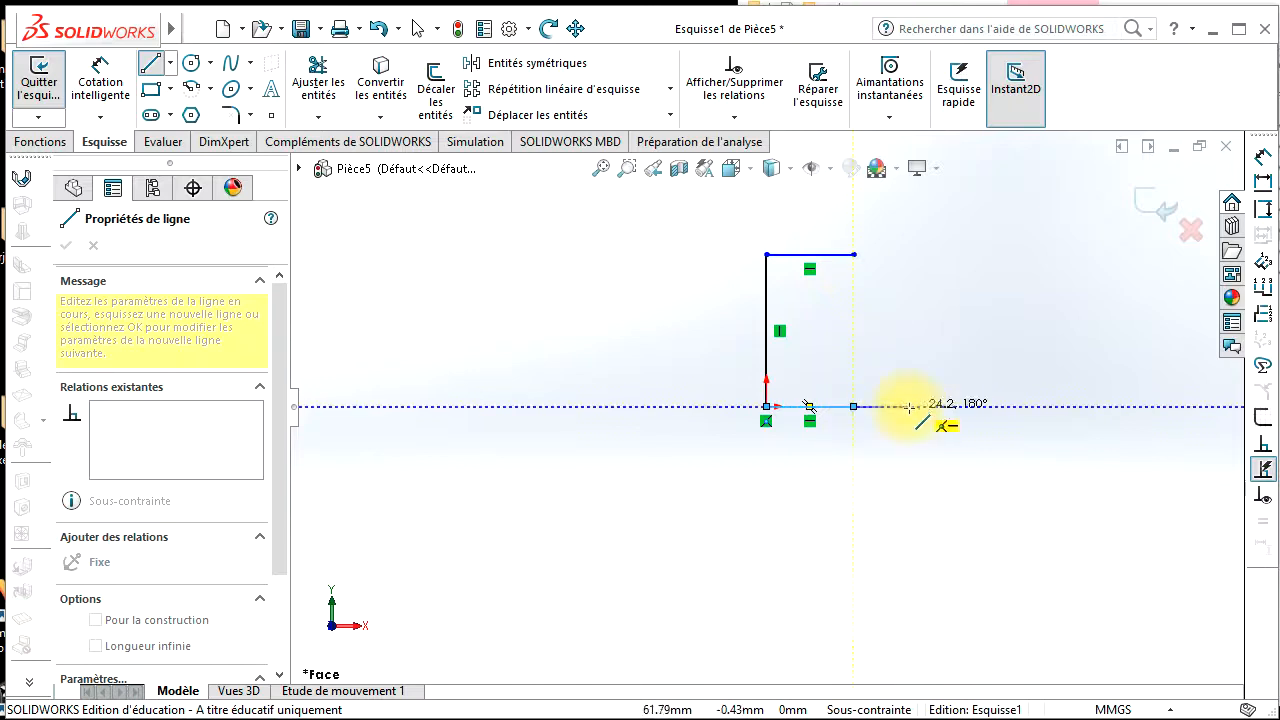
key("Escape")
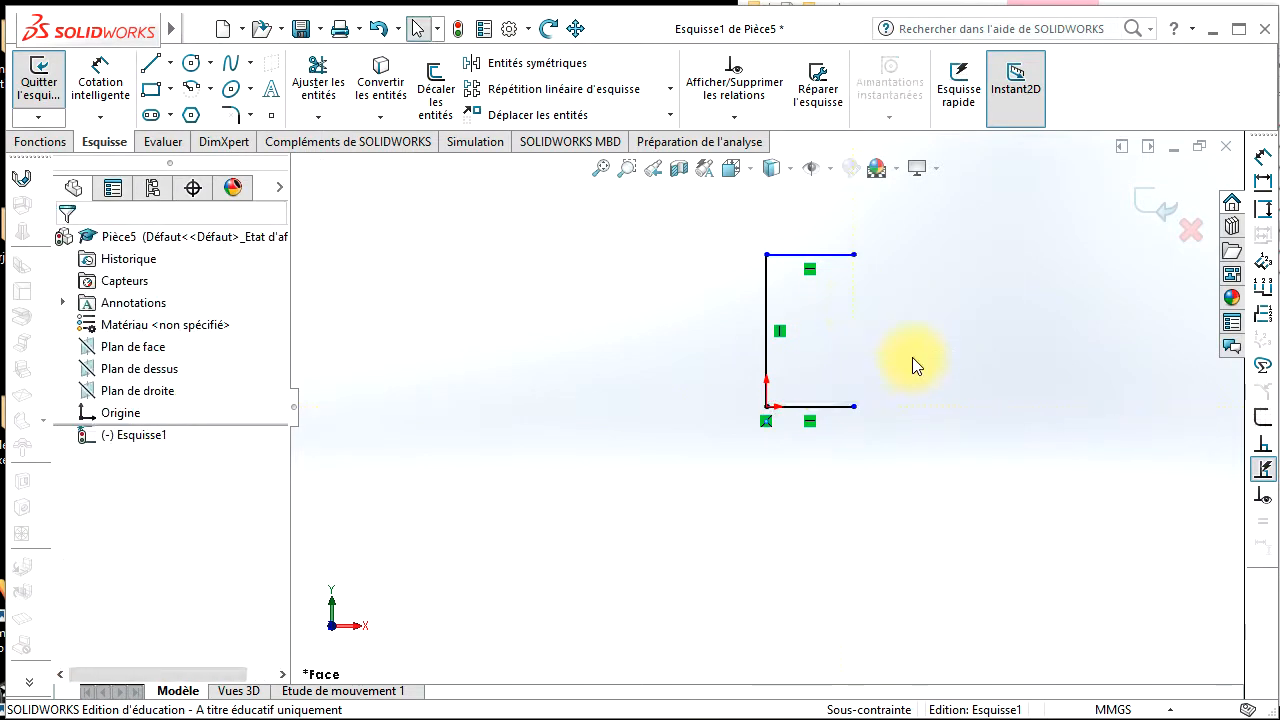
Step: Set the lengths of the upper and lower horizontal lines to 30 mm each
left_click(829, 256)
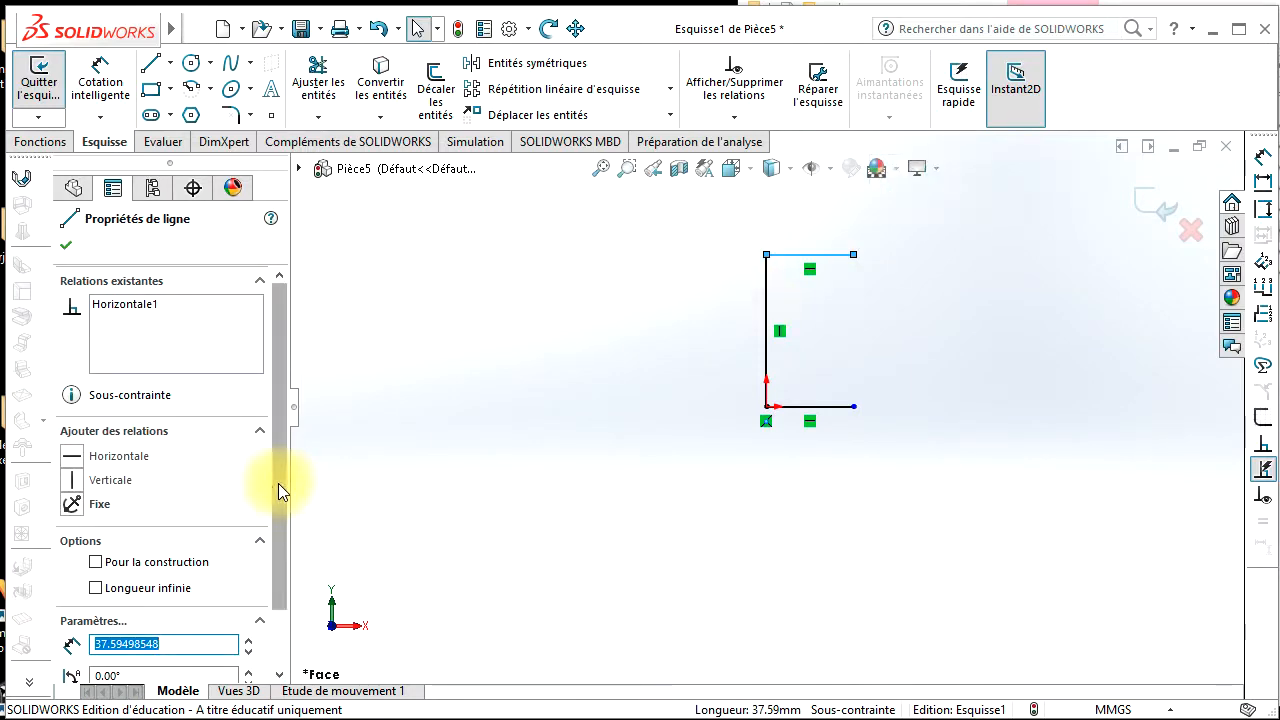
scroll(281, 554, "down", 2)
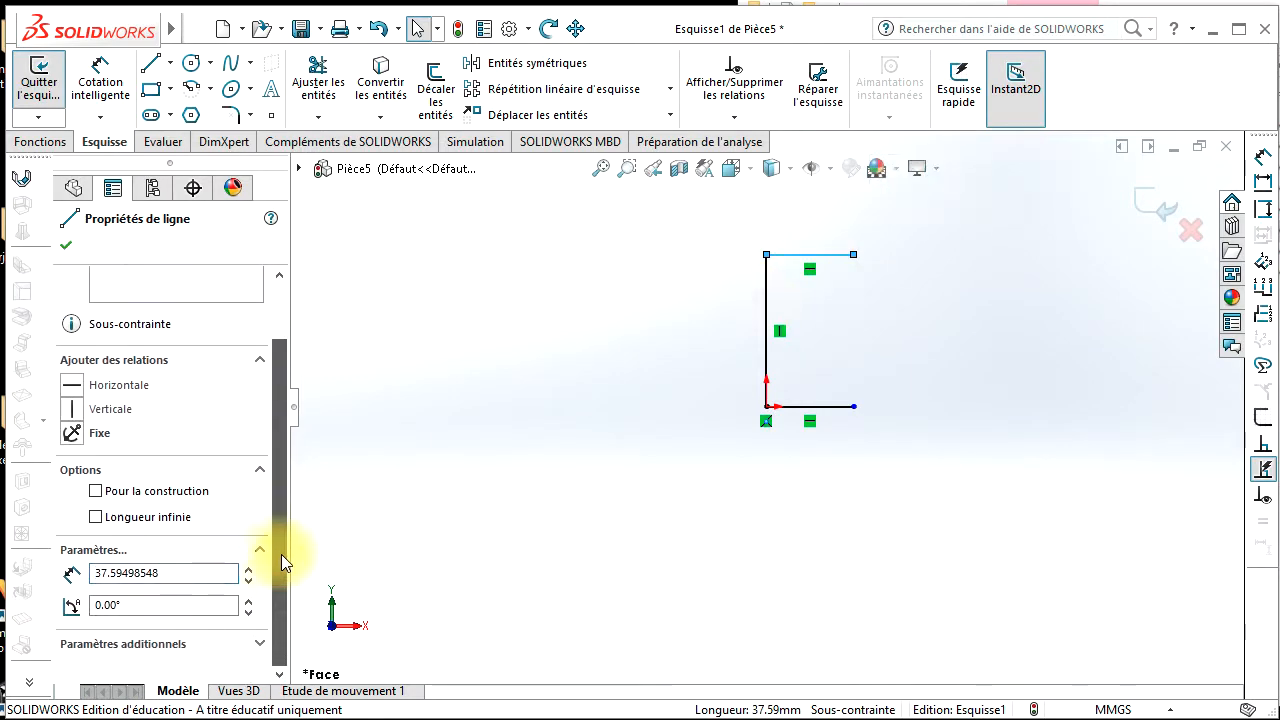
double_click(175, 572)
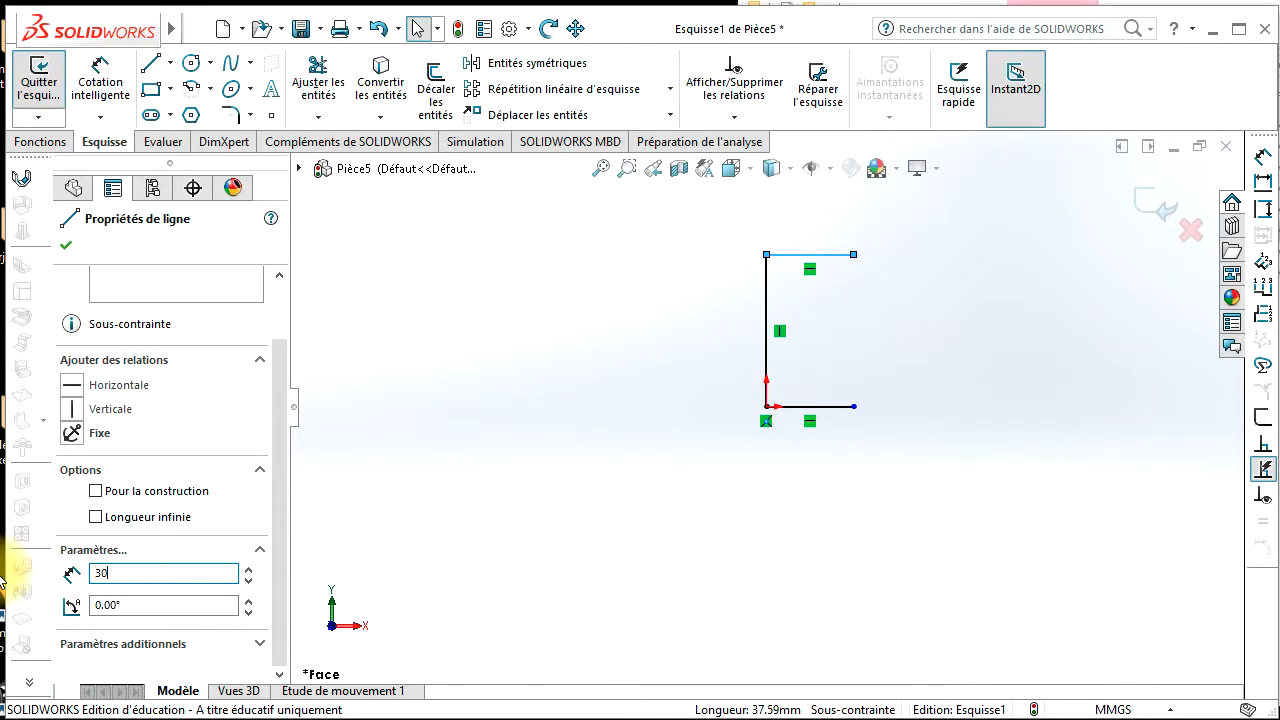
left_click(806, 412)
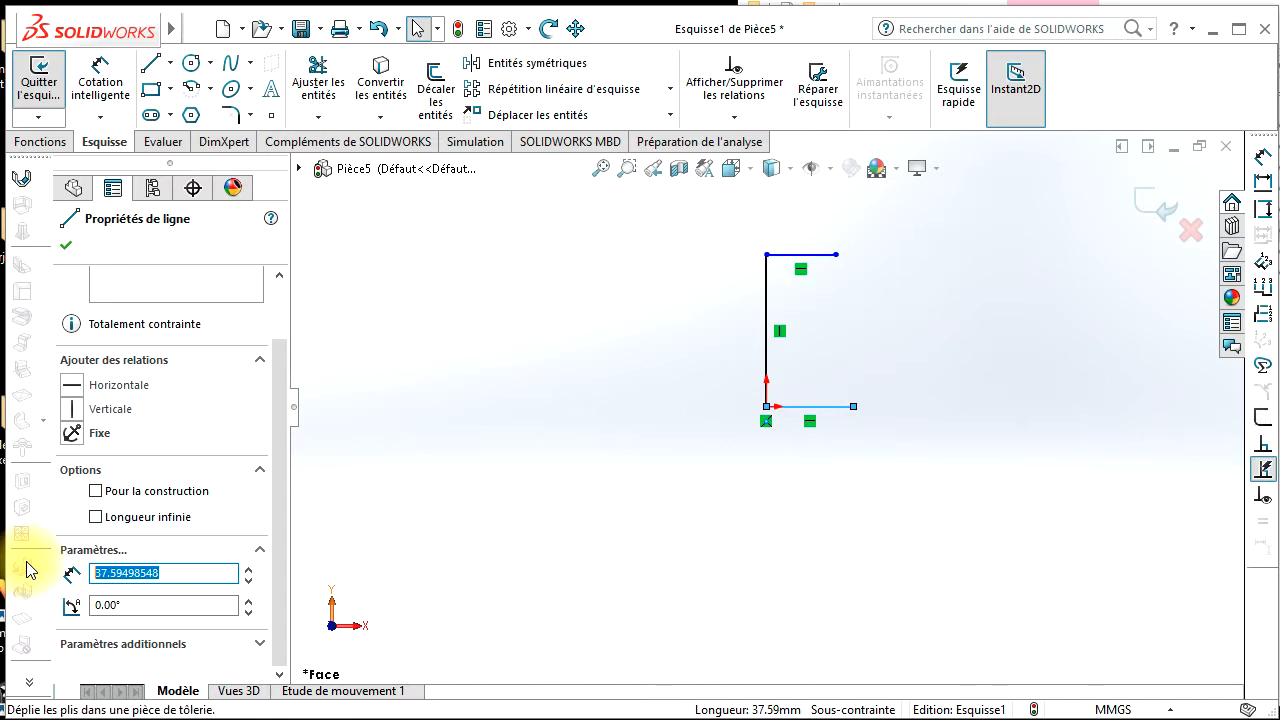
type("30")
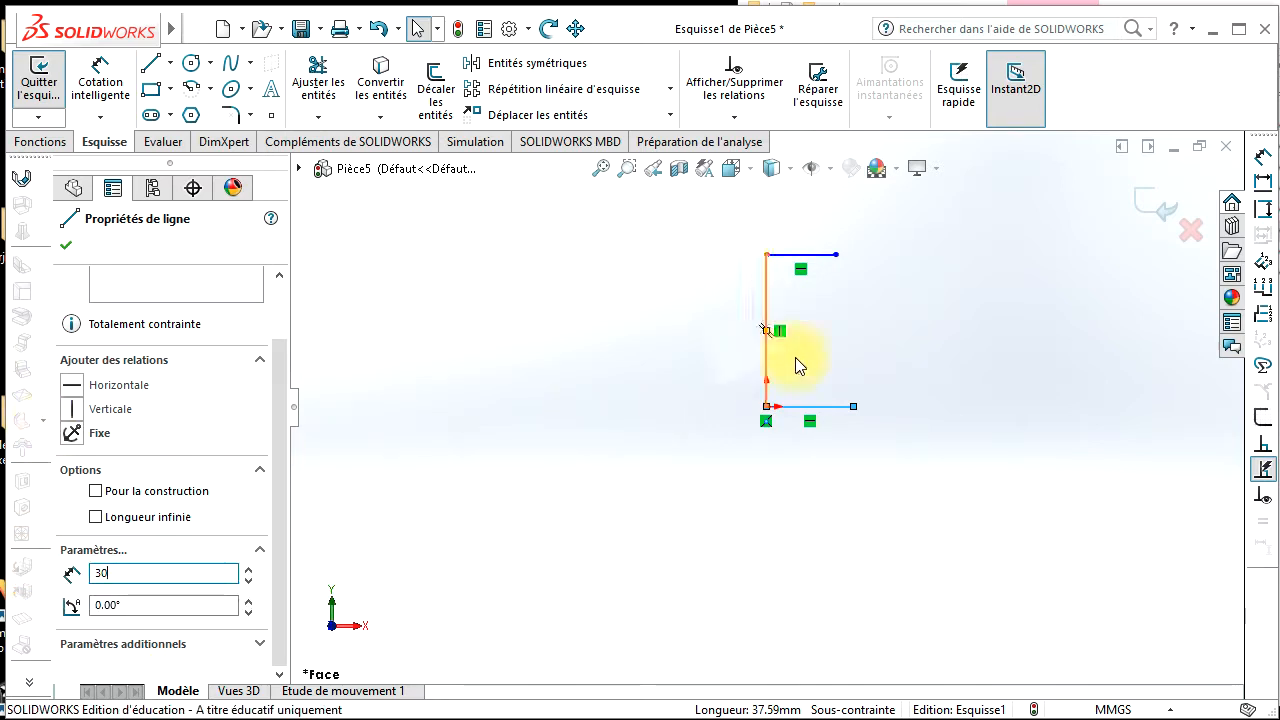
Step: Set the vertical line's length to 40 mm
left_click(766, 316)
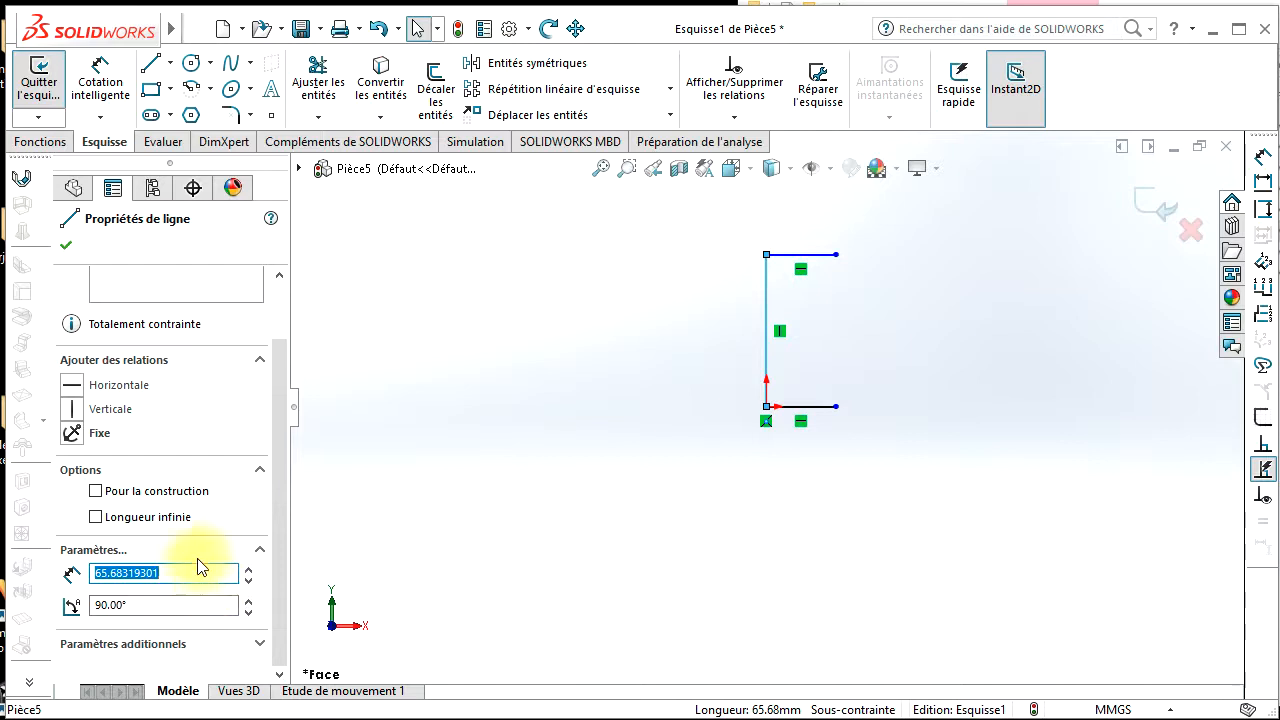
left_click(165, 572)
left_click_drag(165, 572, 42, 581)
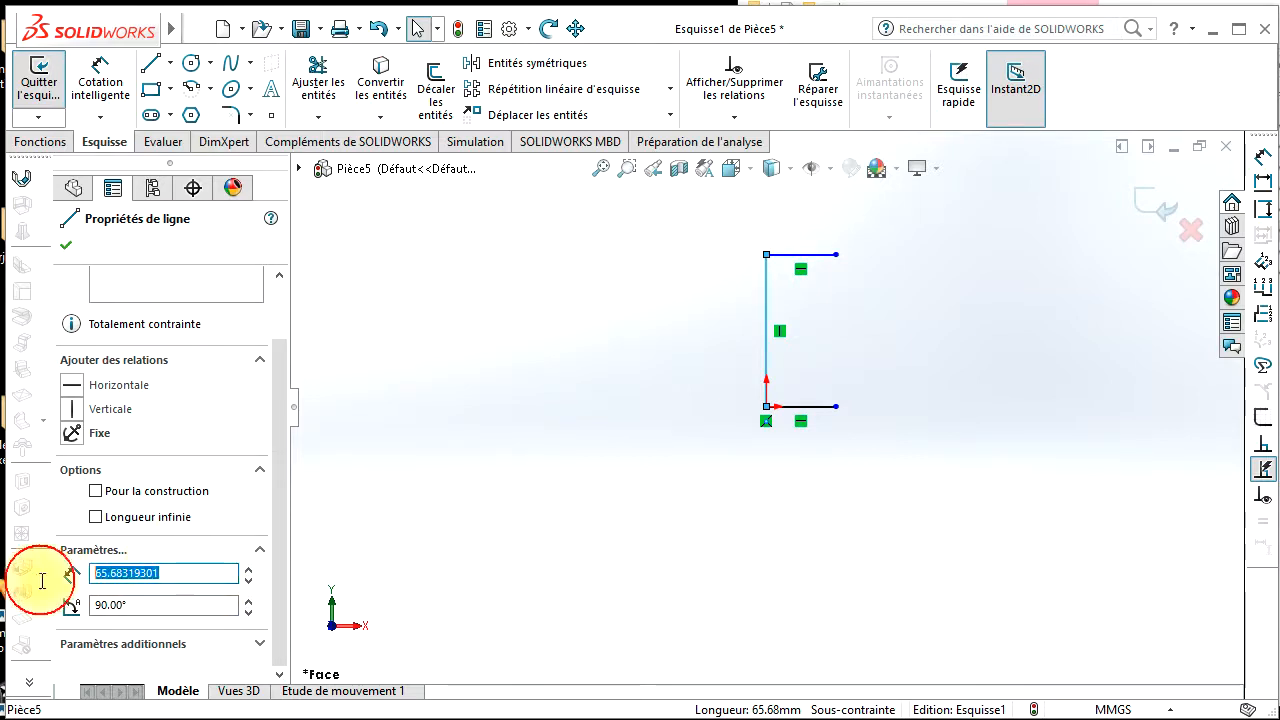
type("40")
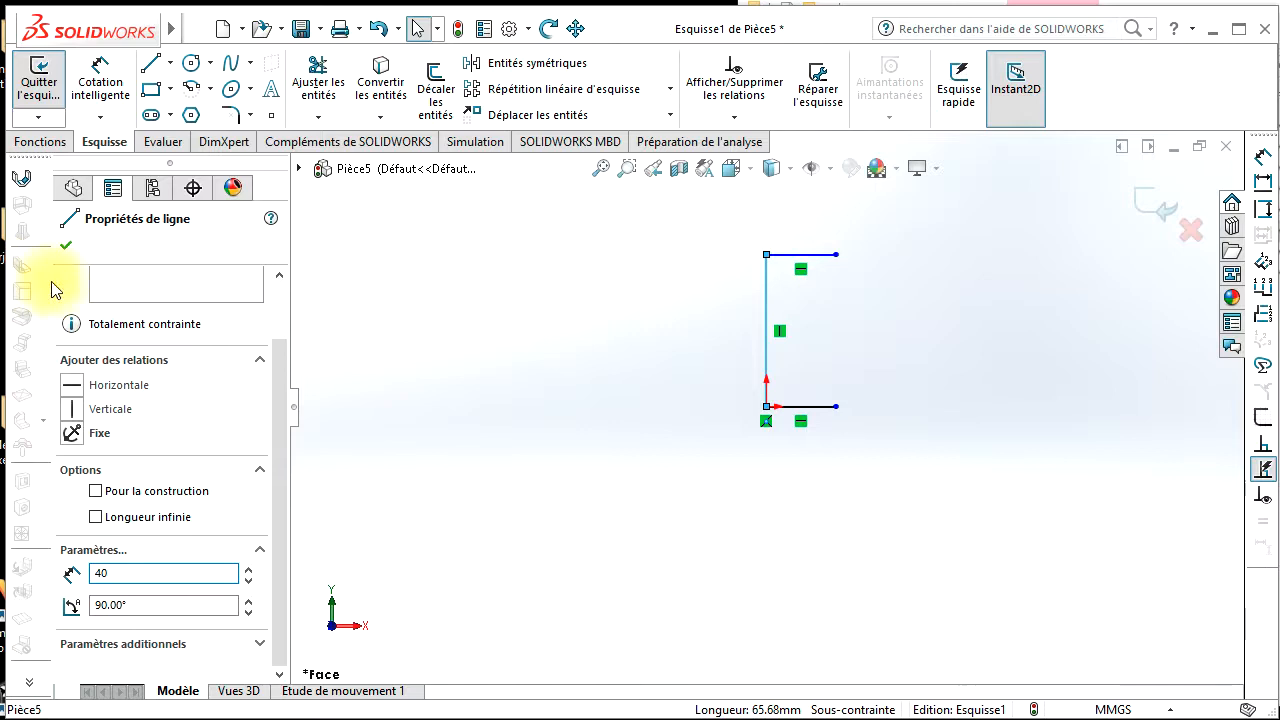
left_click(65, 250)
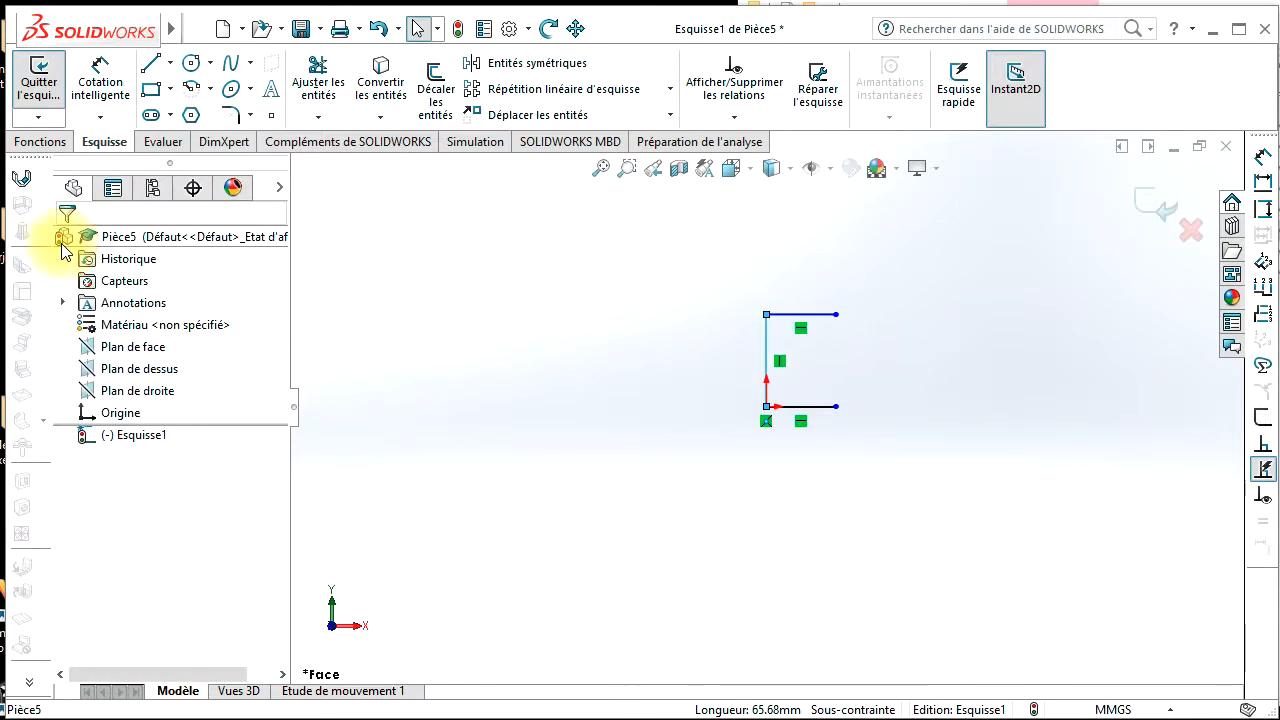
Step: Create a sheet metal base flange (Tôle de base pliée) from the U-shaped sketch with a blind depth of 100 mm
left_click(24, 180)
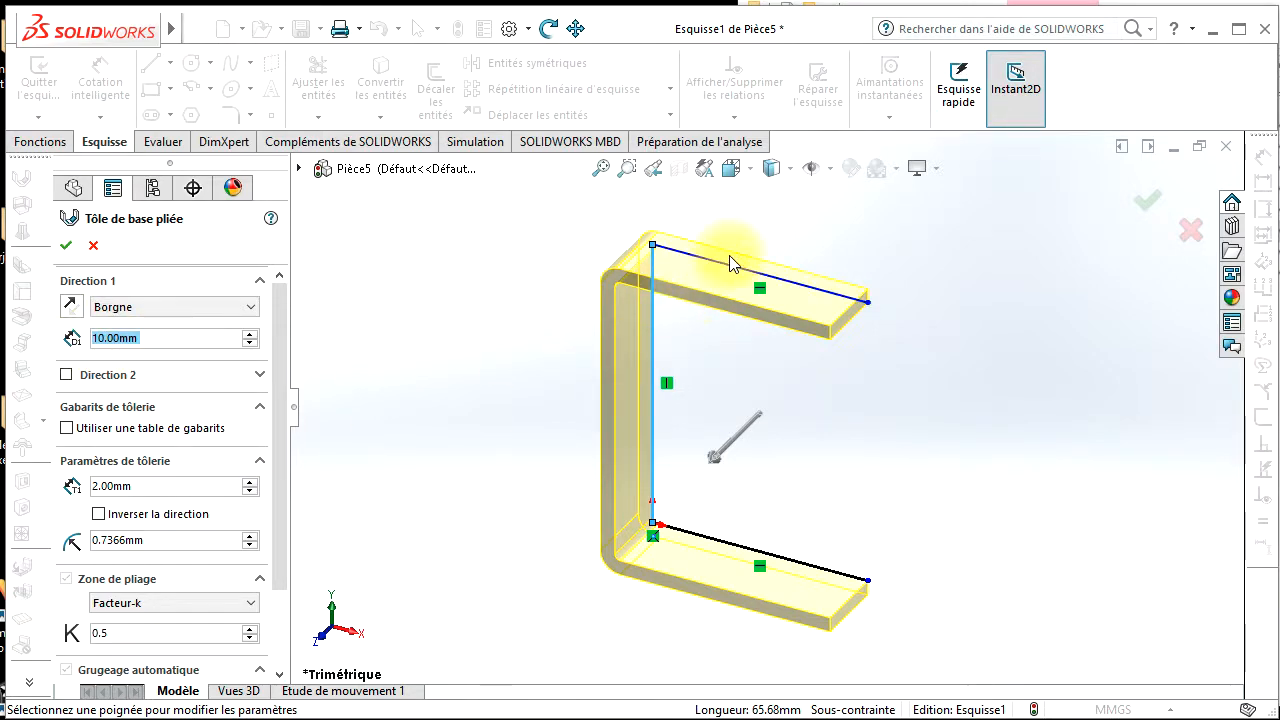
double_click(156, 334)
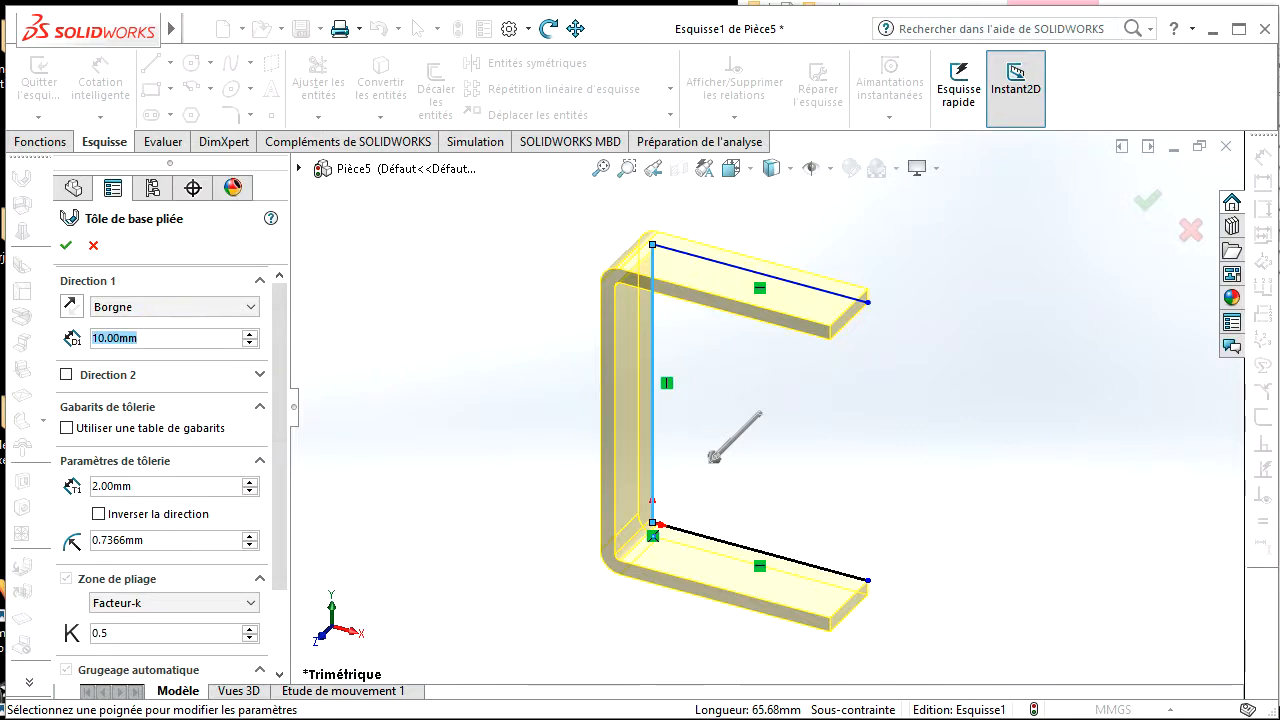
type("100")
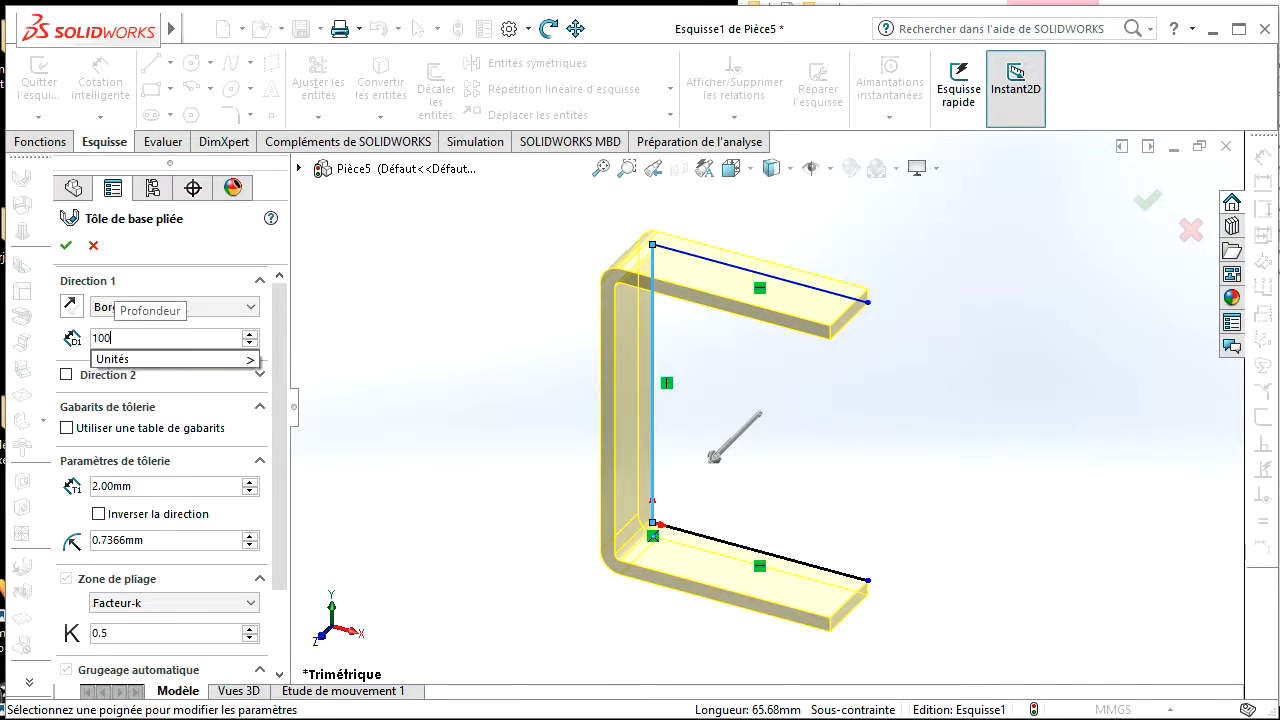
key("Return")
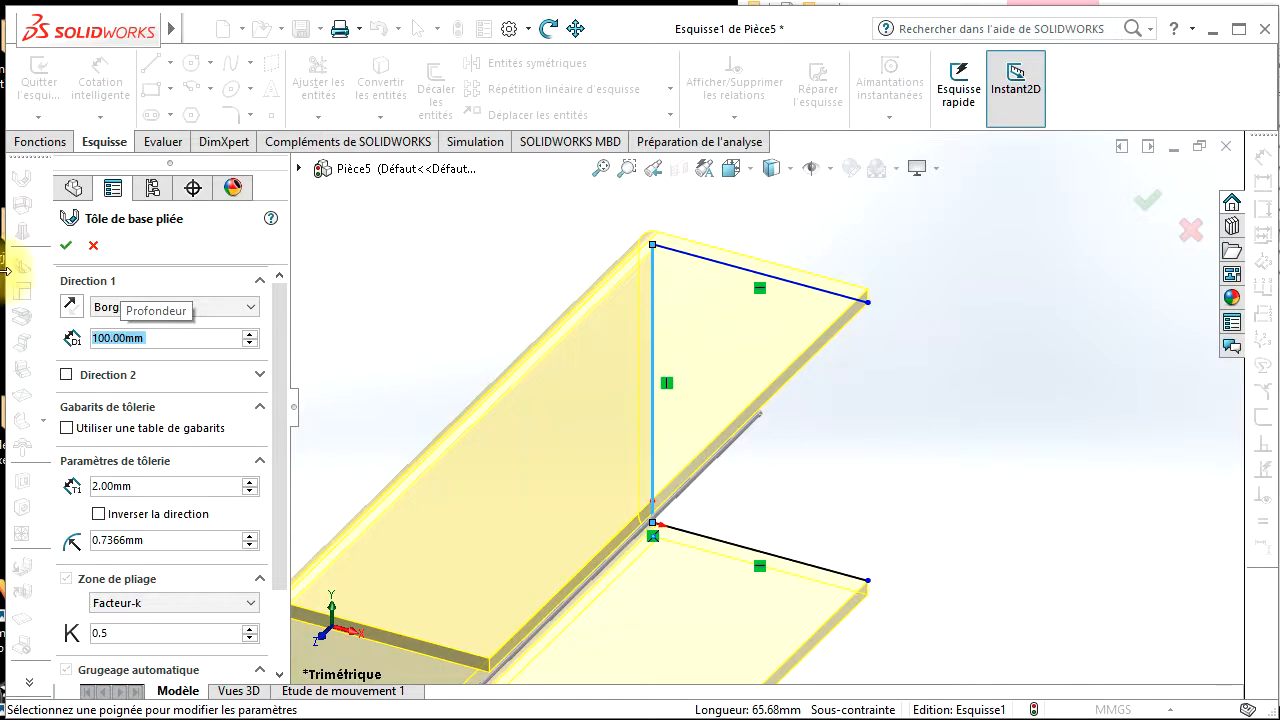
left_click(65, 245)
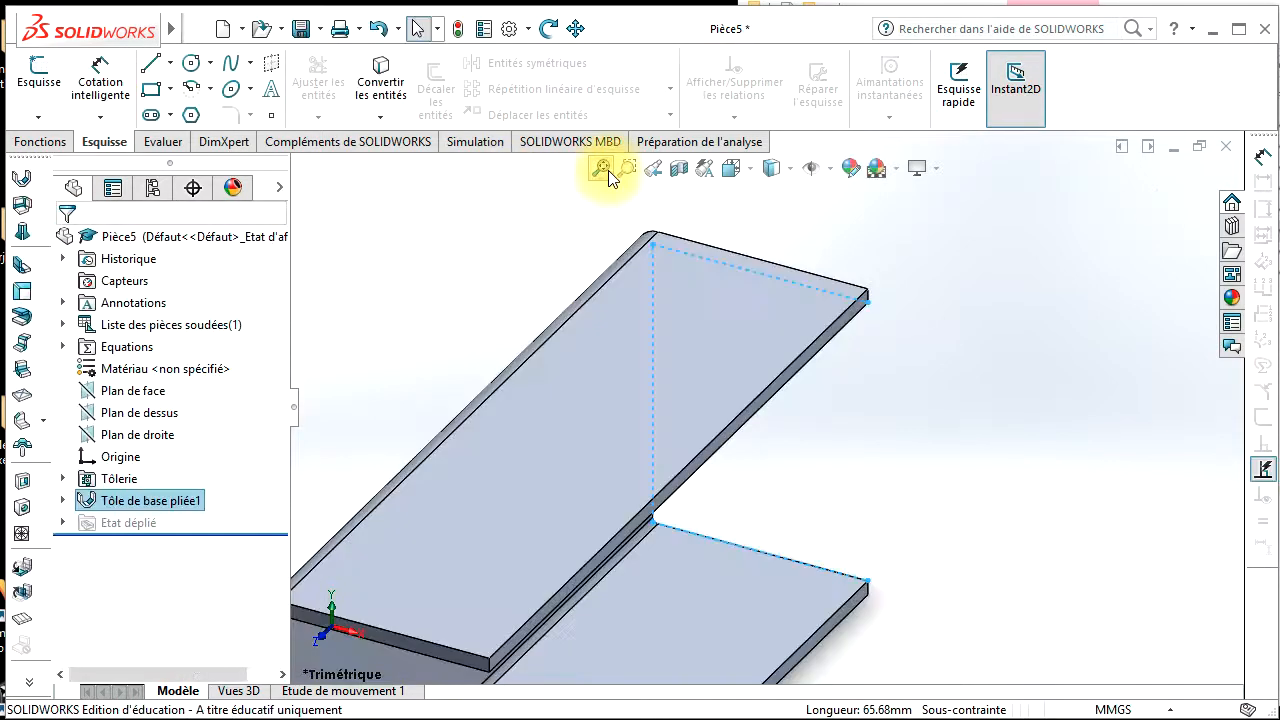
Step: Sketch a circle about 7.9 mm in radius on the upper flange's top face, near its far end
left_click(607, 171)
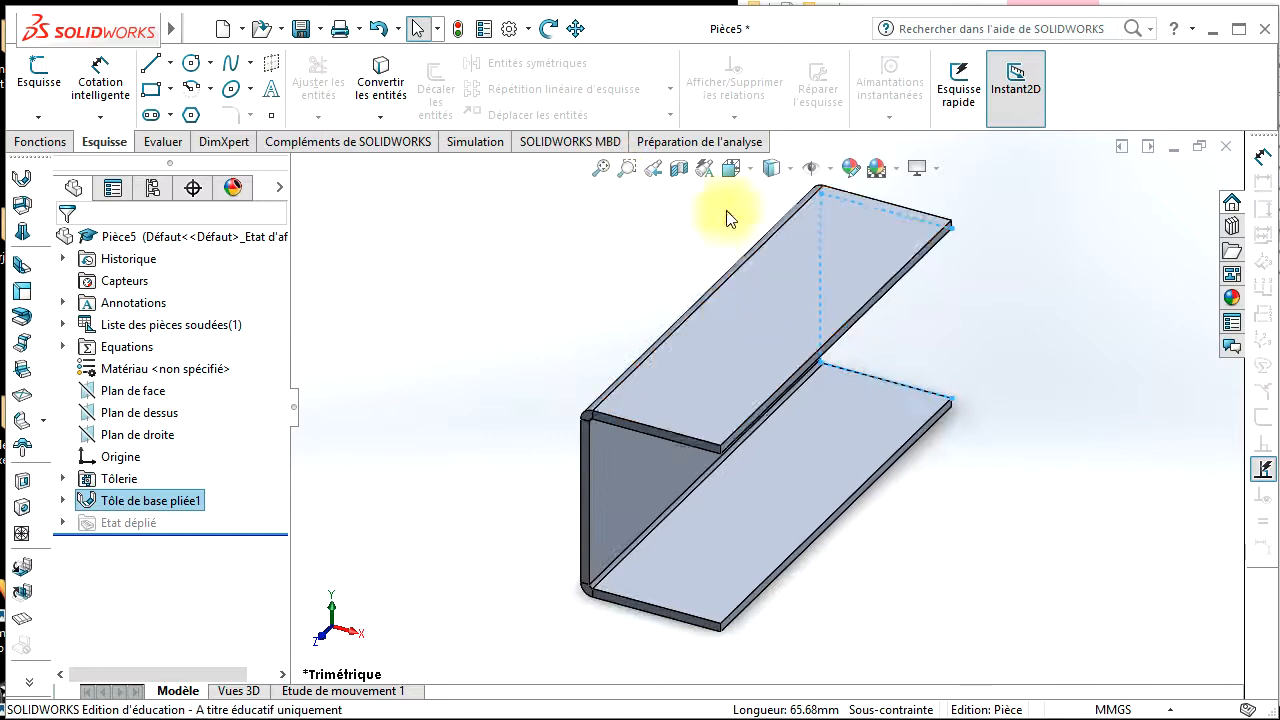
left_click(548, 28)
left_click_drag(531, 254, 817, 257)
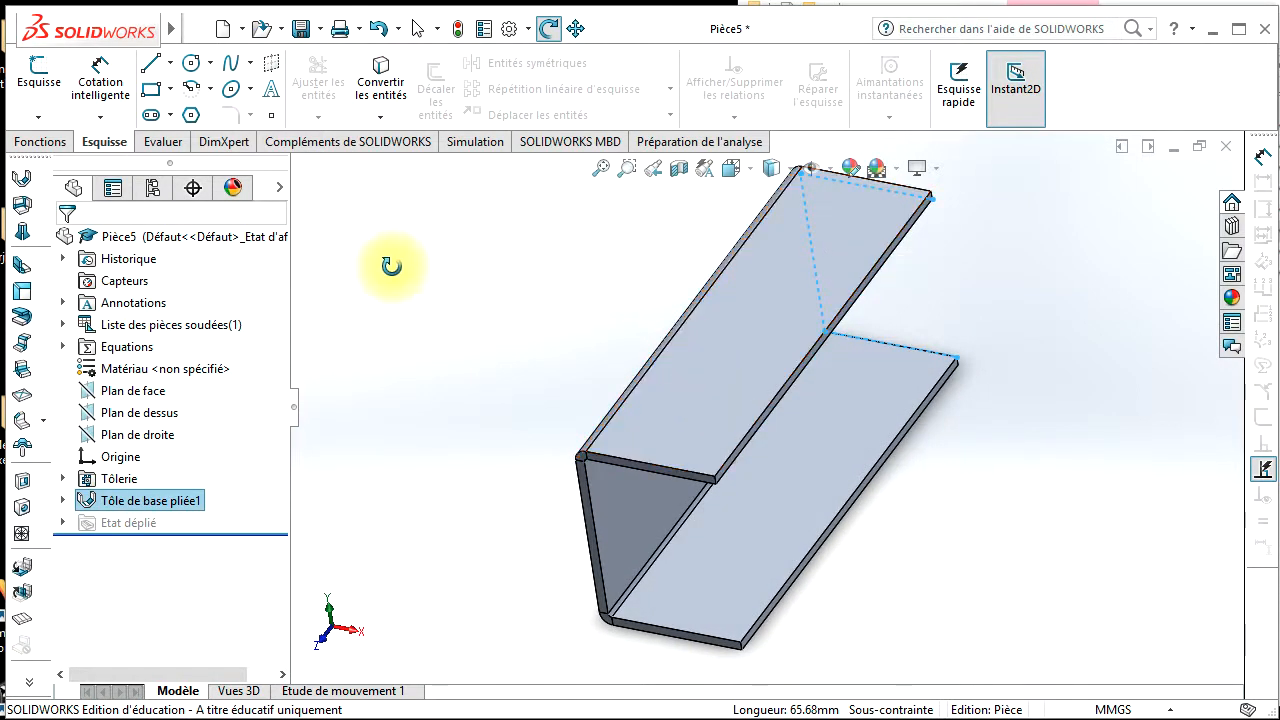
left_click_drag(483, 294, 468, 352)
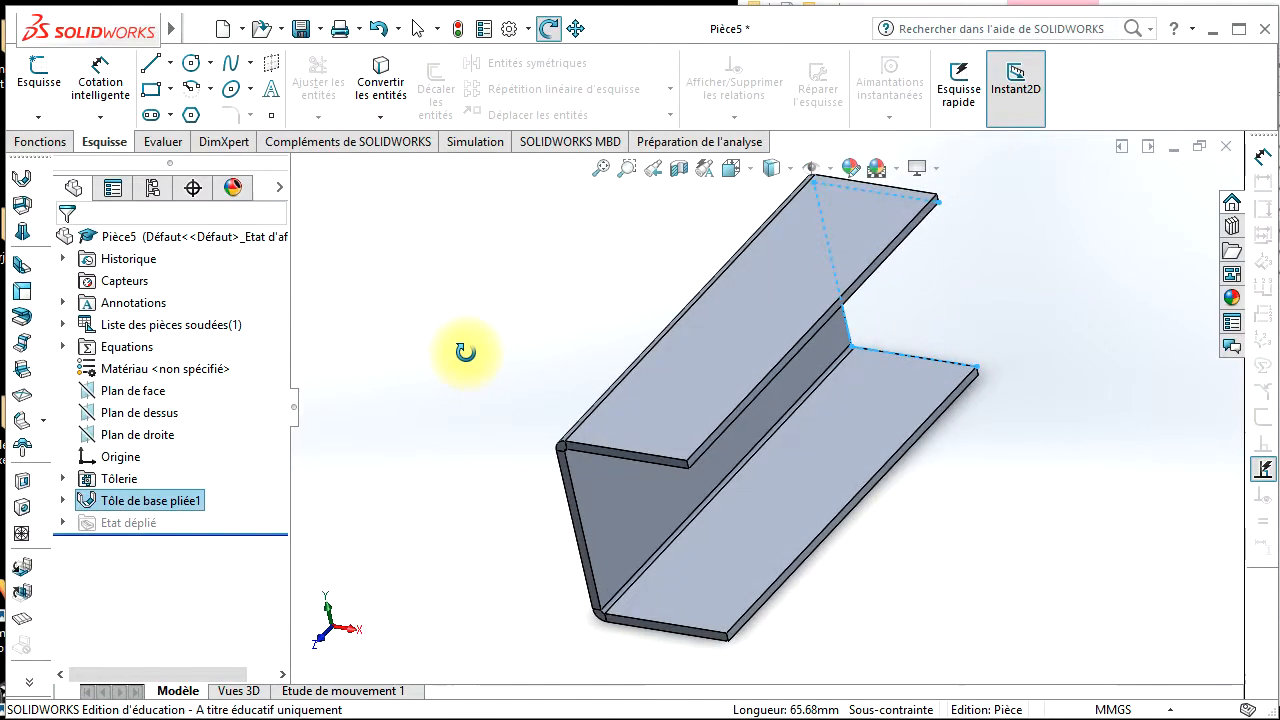
key("Escape")
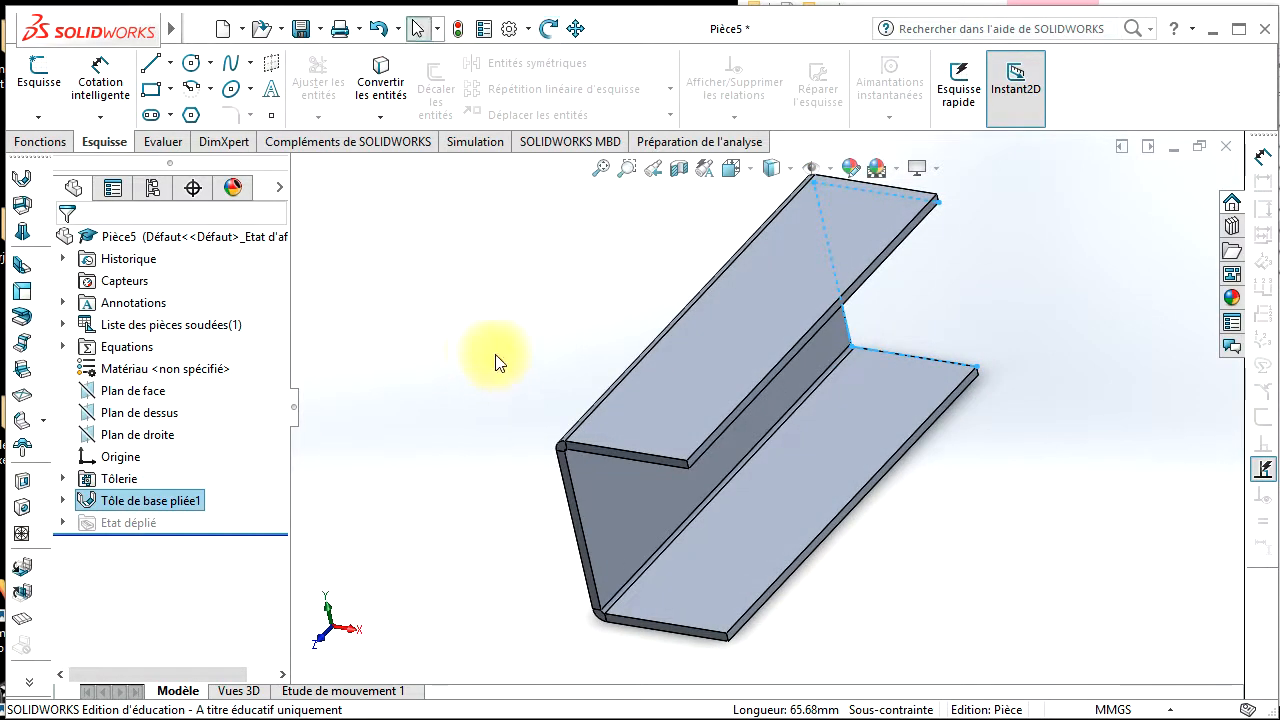
left_click(721, 350)
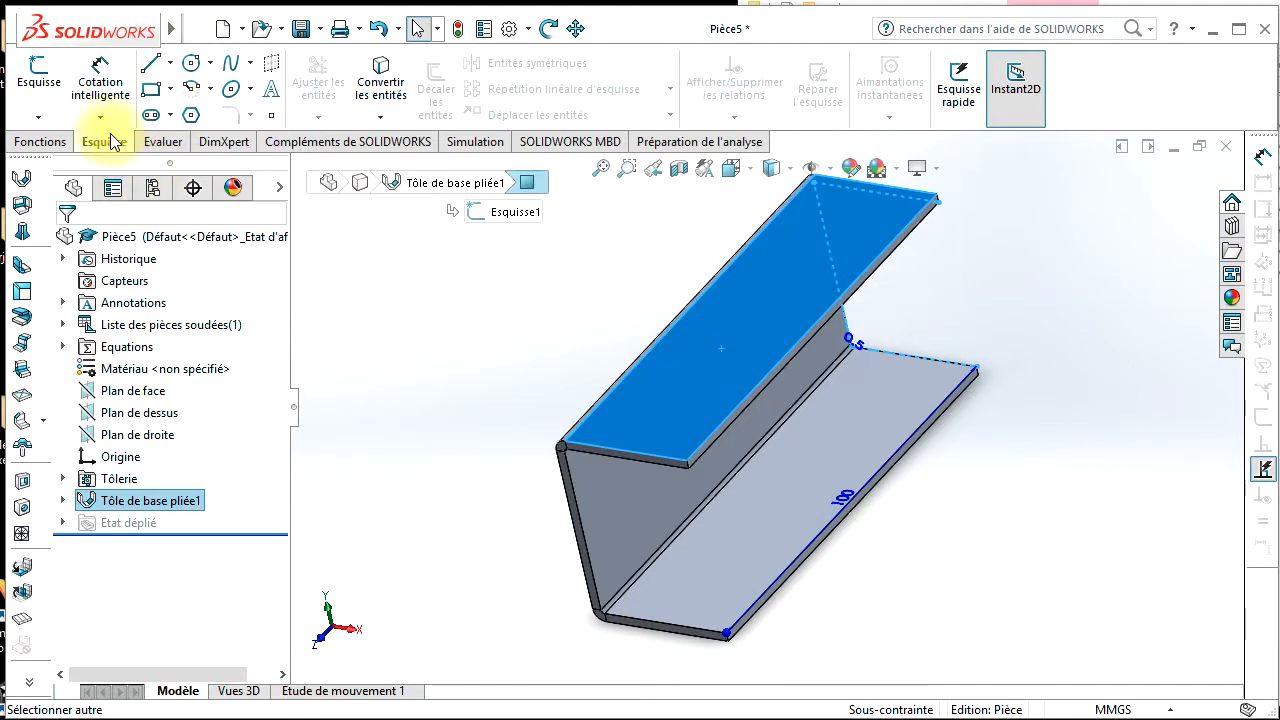
left_click(193, 68)
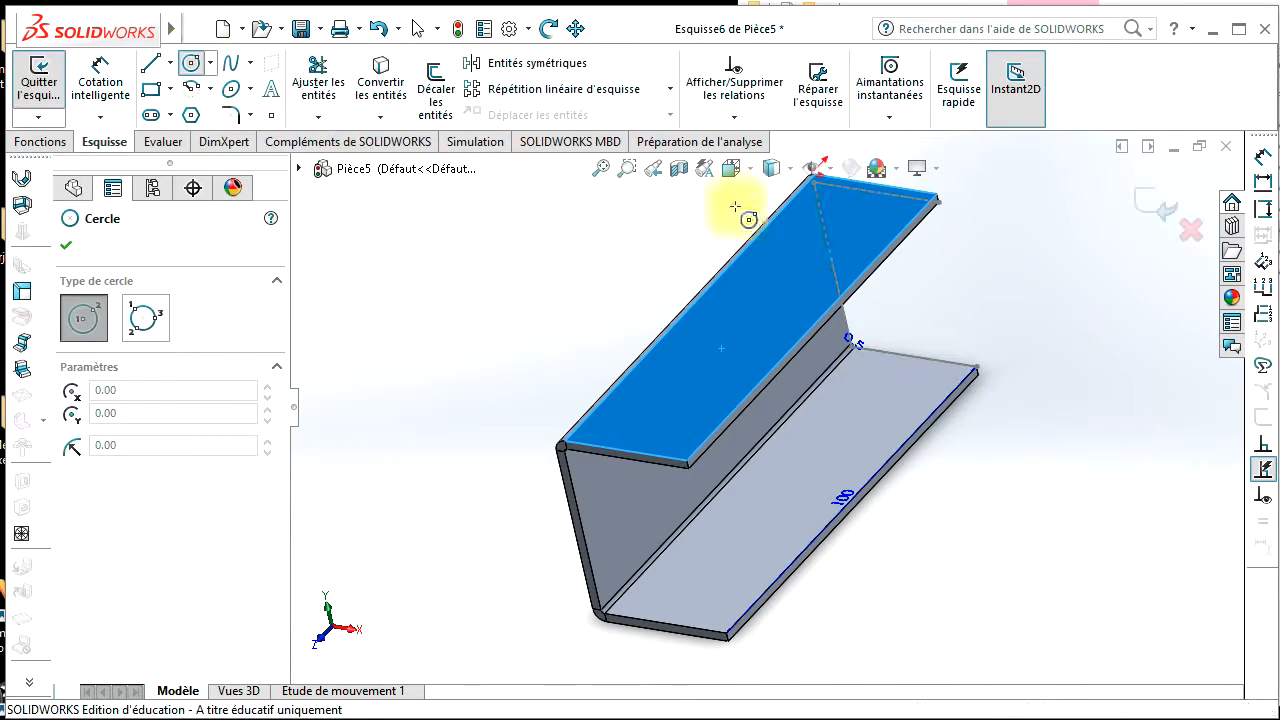
left_click(814, 257)
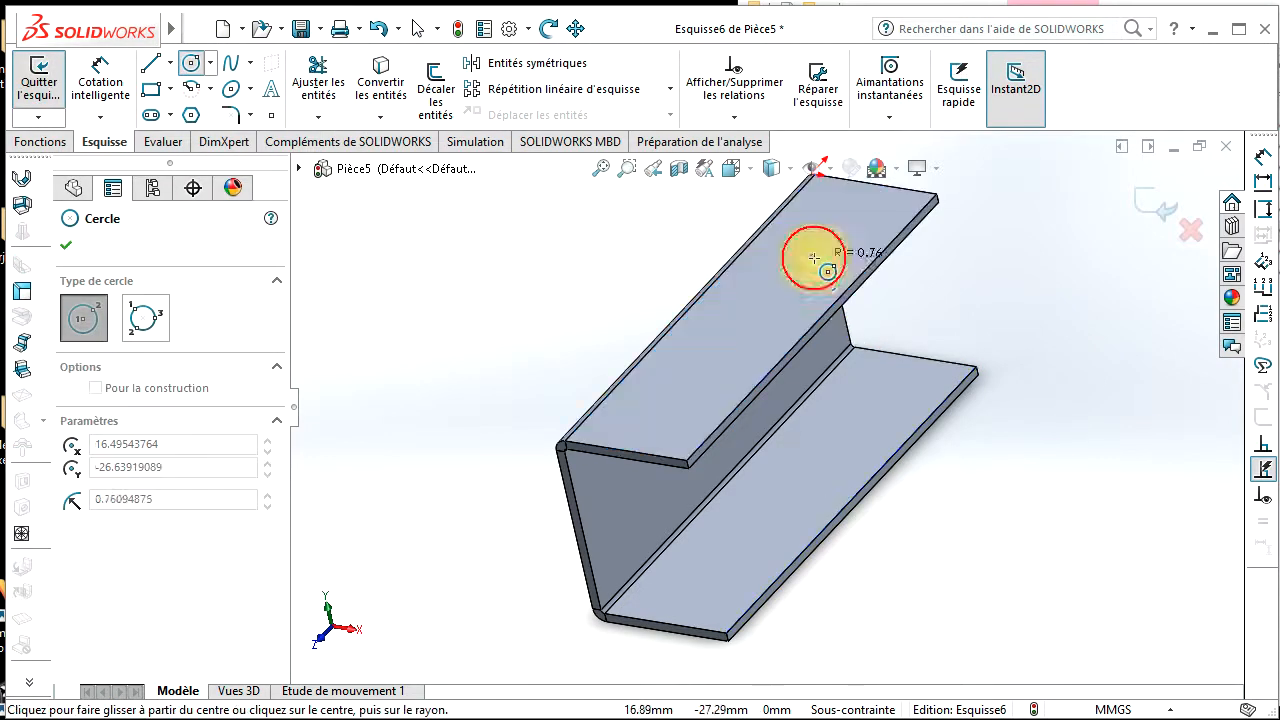
left_click(807, 279)
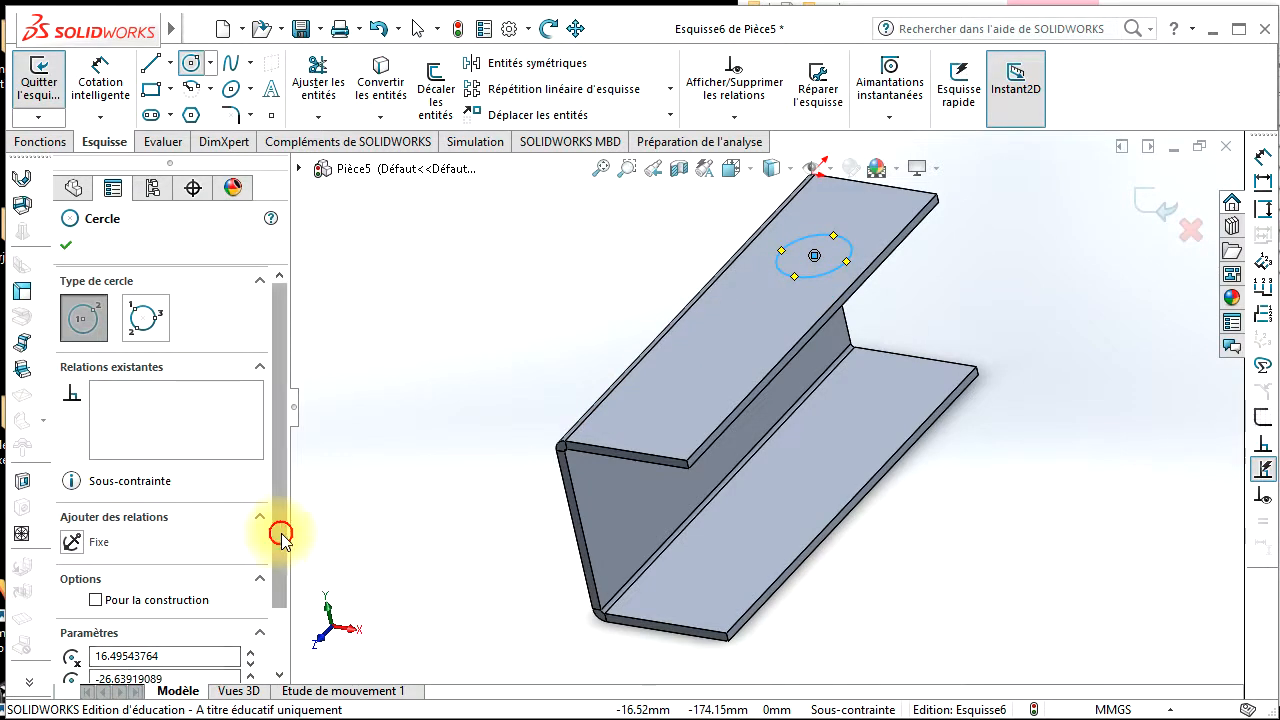
Step: Set the circle's radius to 5 mm
left_click_drag(281, 533, 274, 637)
left_click(164, 641)
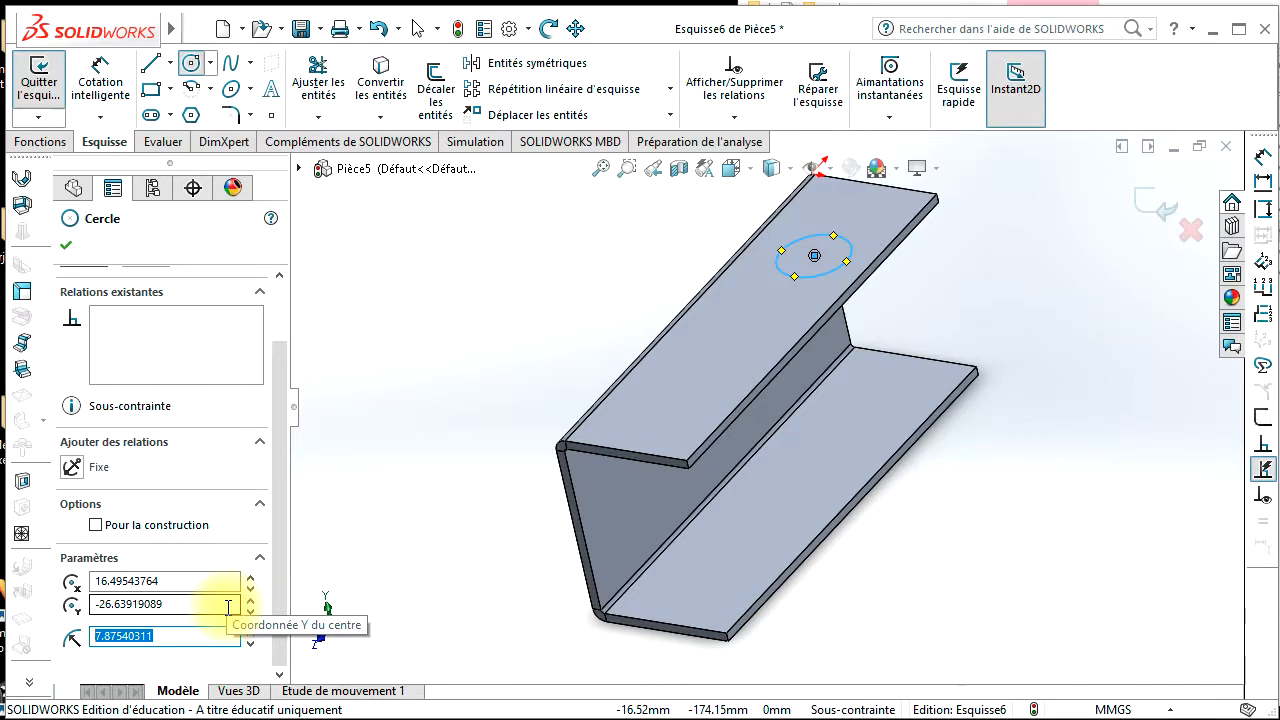
type("5")
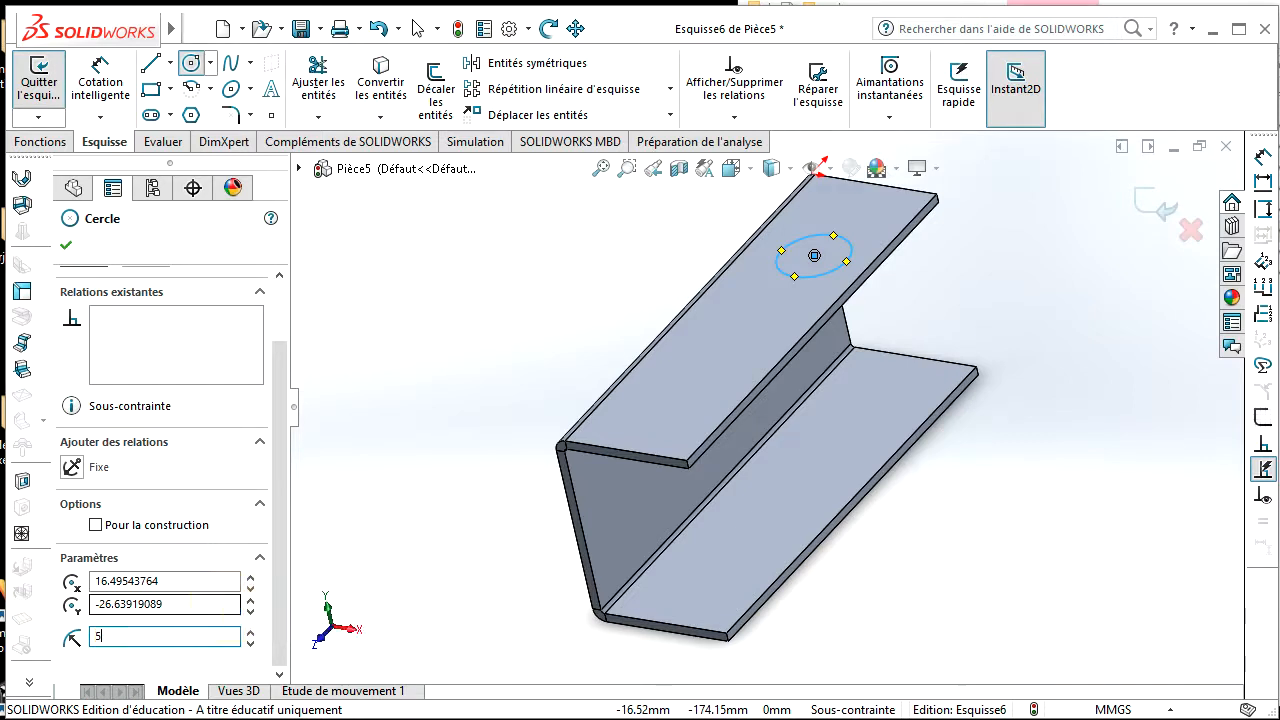
left_click(66, 245)
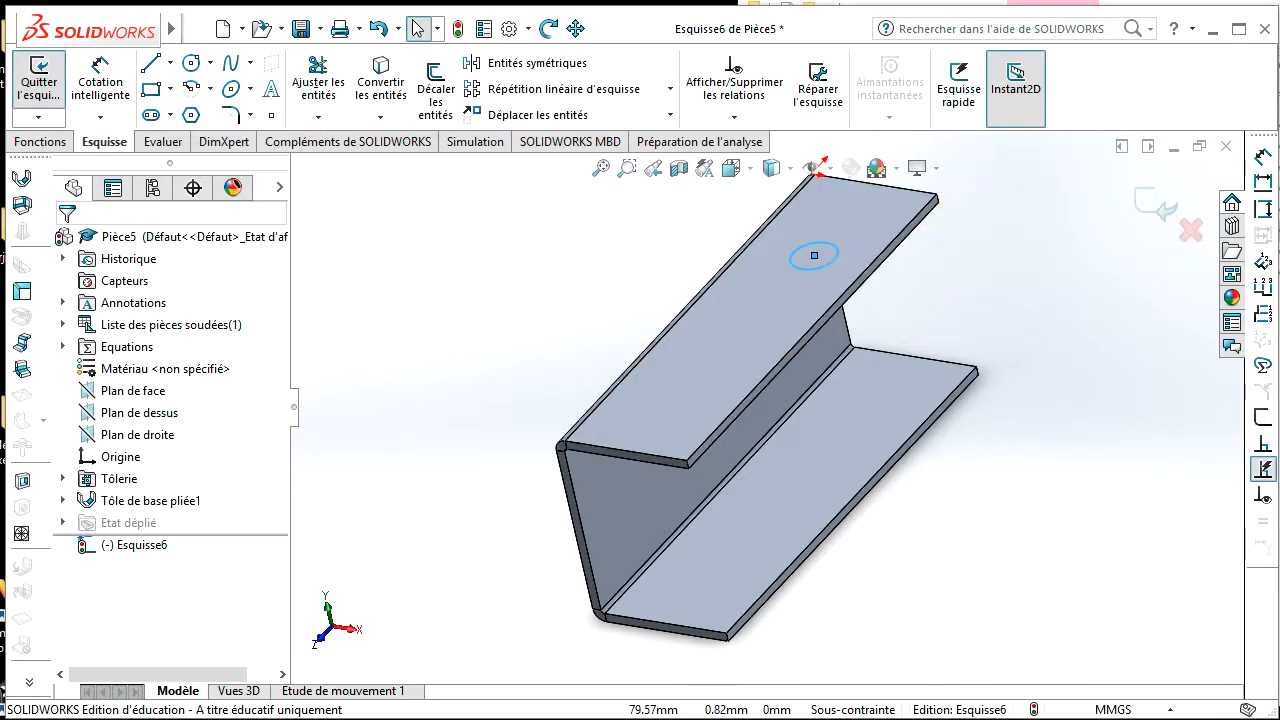
Step: Position the circle's centre 25 mm from the flange's far short edge using a dimension, and delete that dimension
left_click(1263, 165)
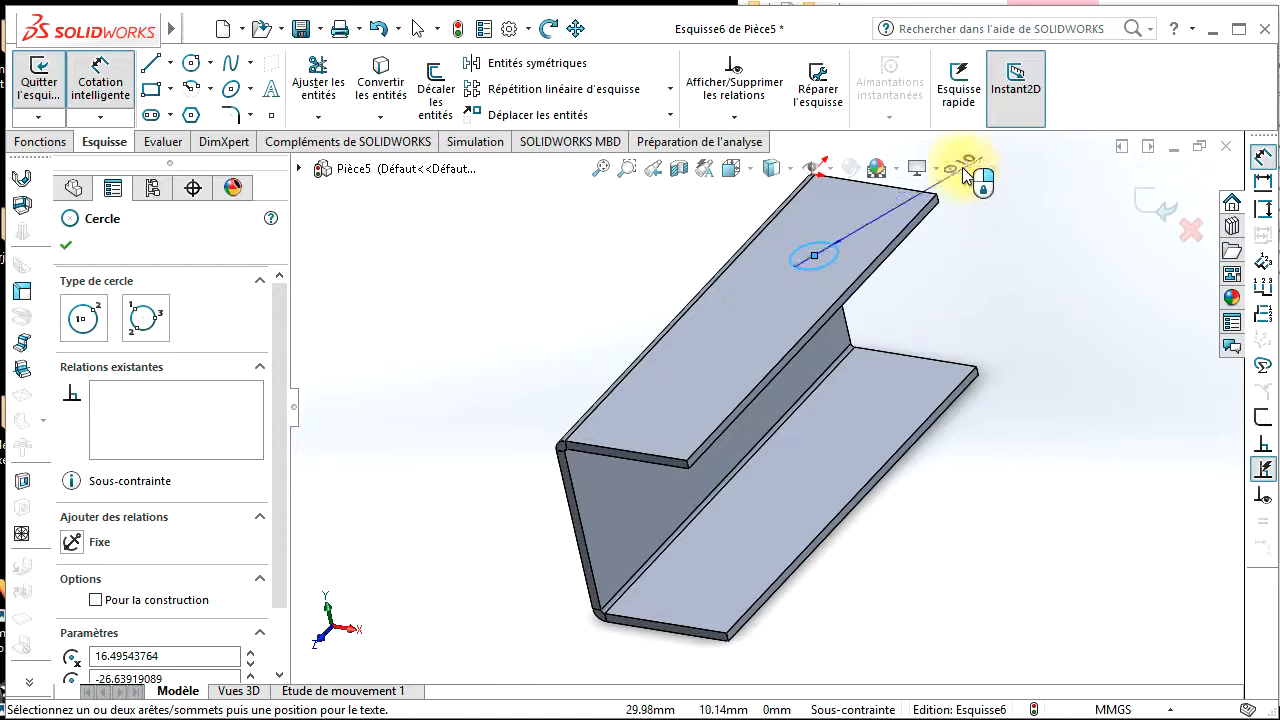
left_click(898, 196)
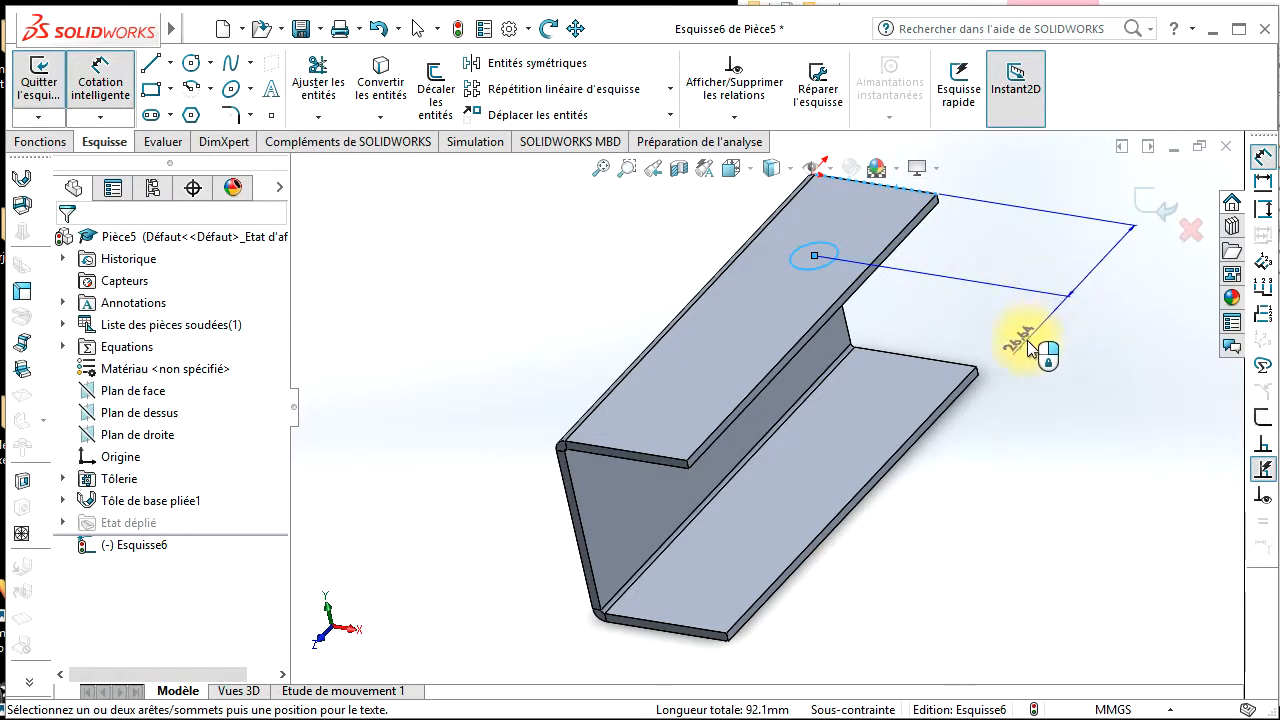
left_click(1027, 340)
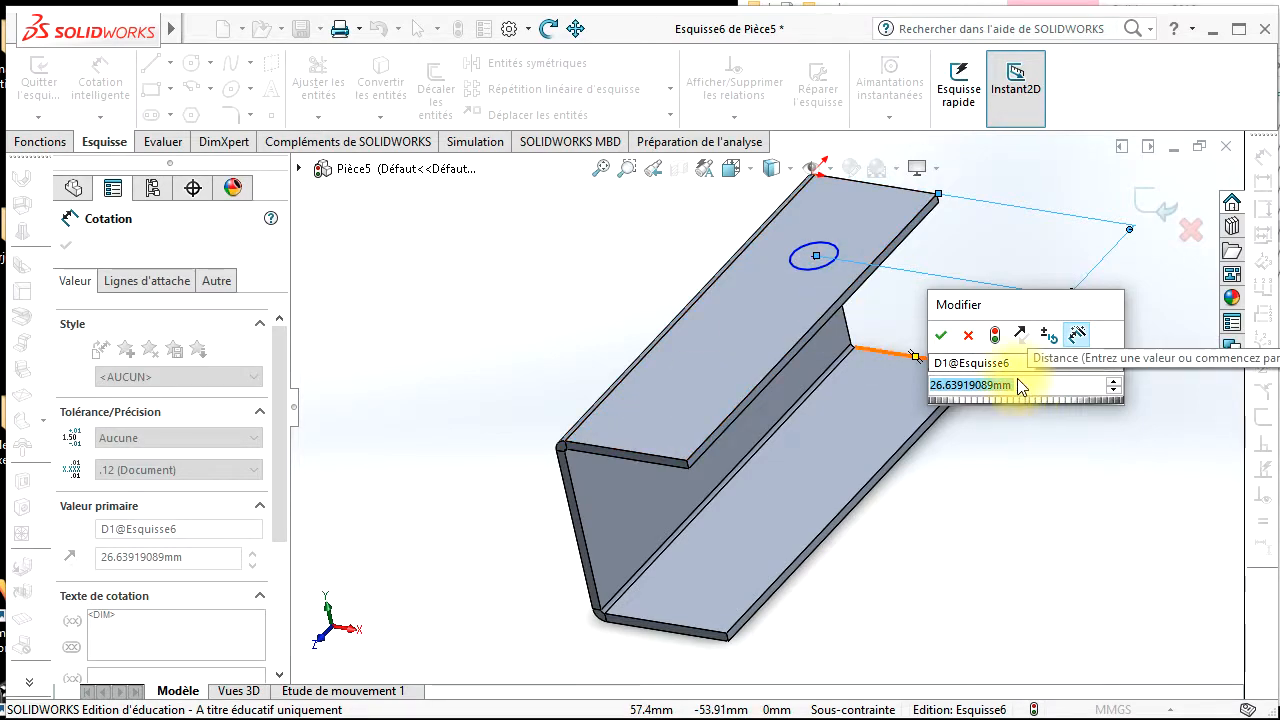
type("25")
key("Return")
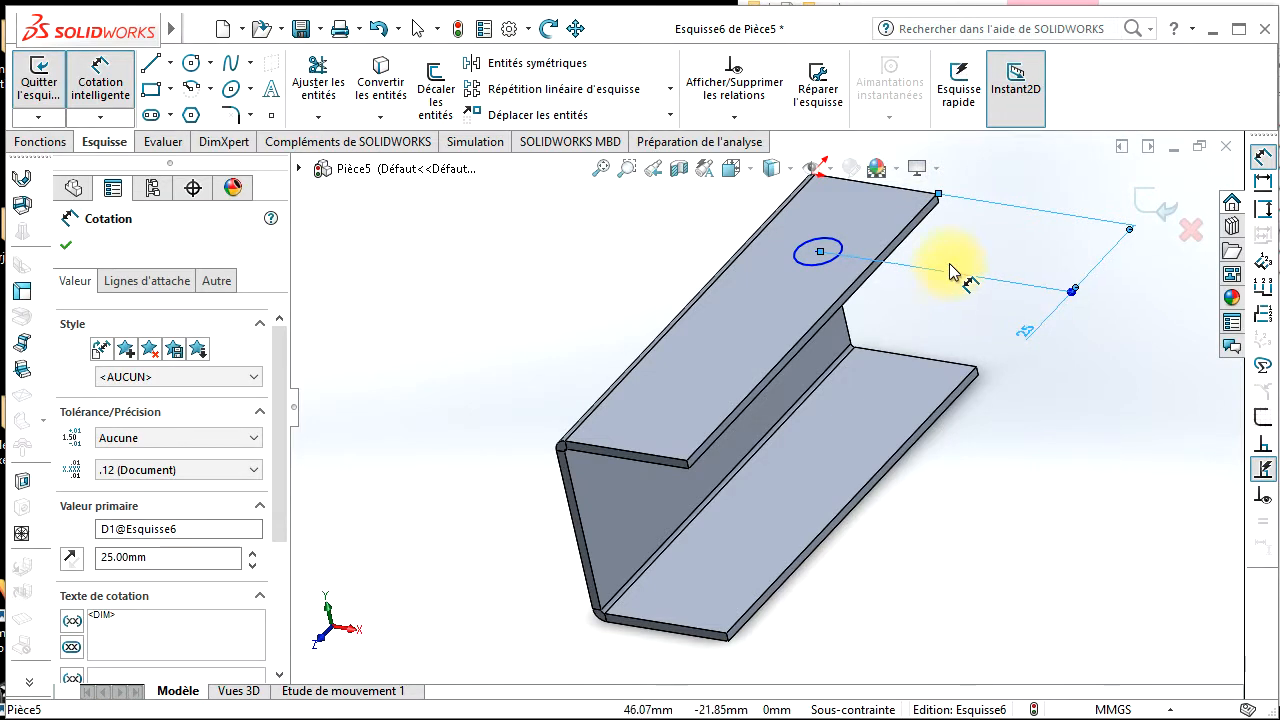
key("Delete")
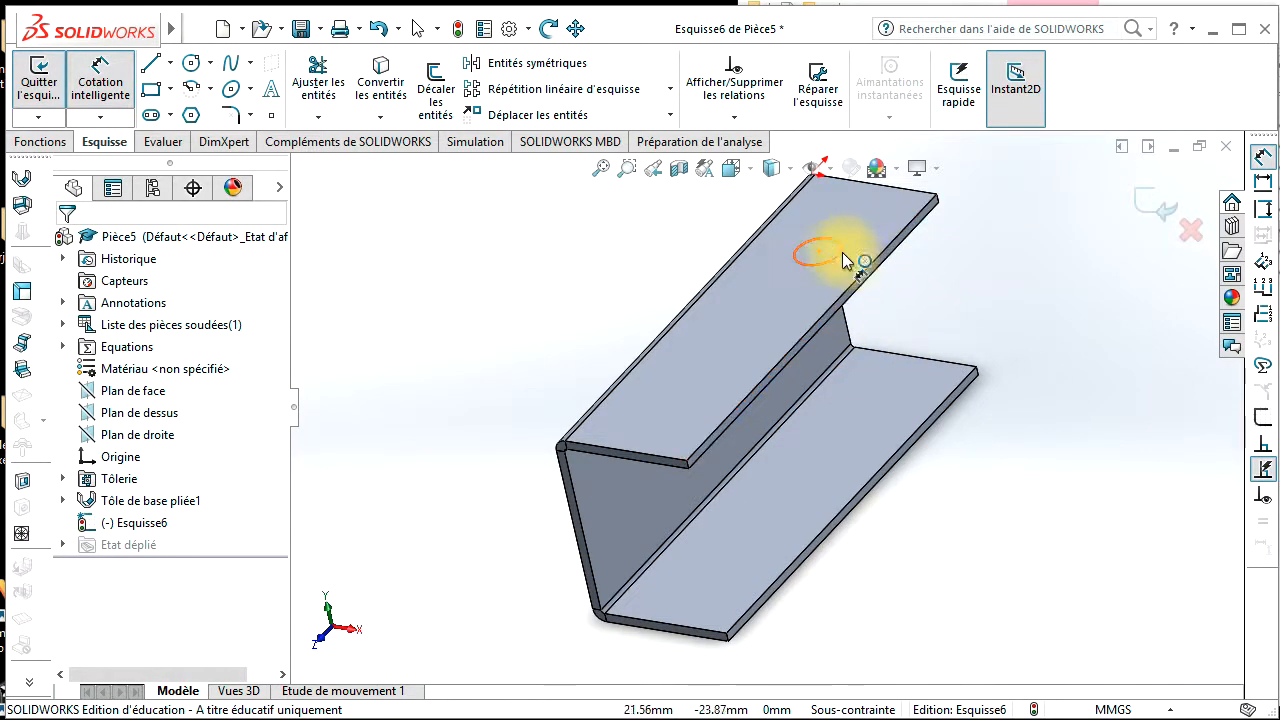
Step: Position the circle's centre 14 mm from the upper flange's free long edge using a dimension, and delete that dimension
left_click(1261, 162)
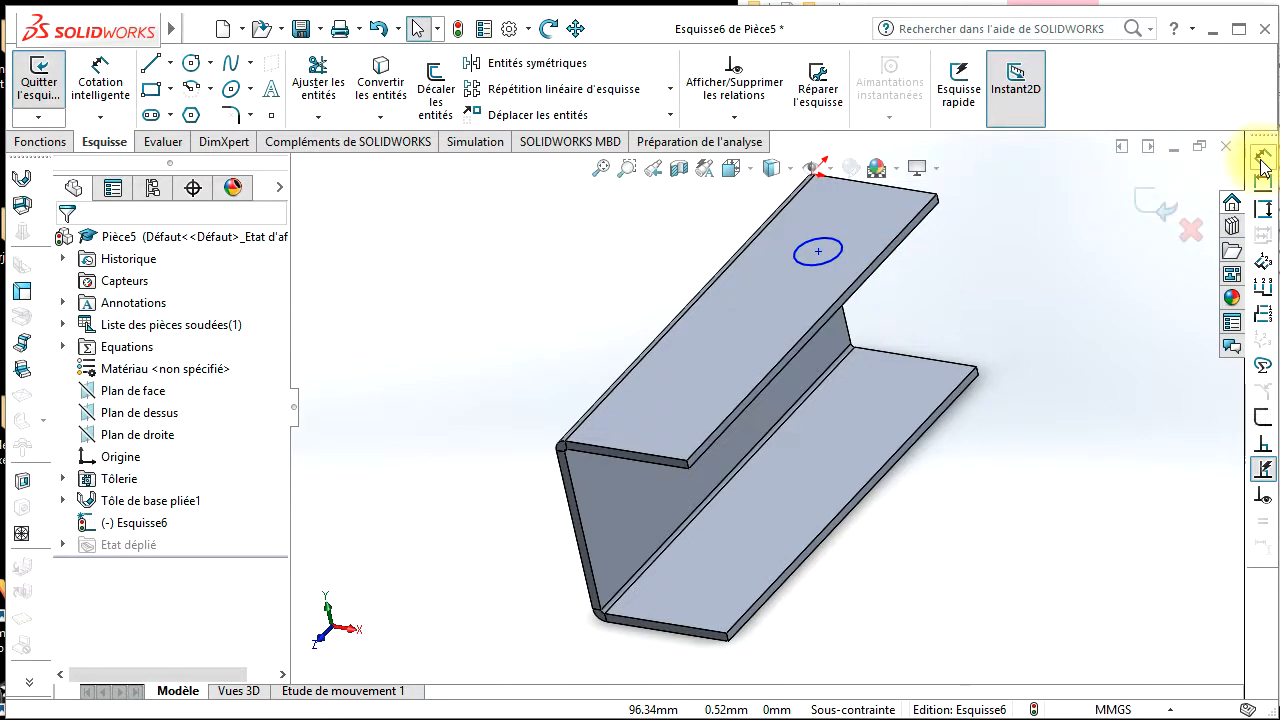
left_click(1262, 162)
left_click(842, 252)
left_click(873, 268)
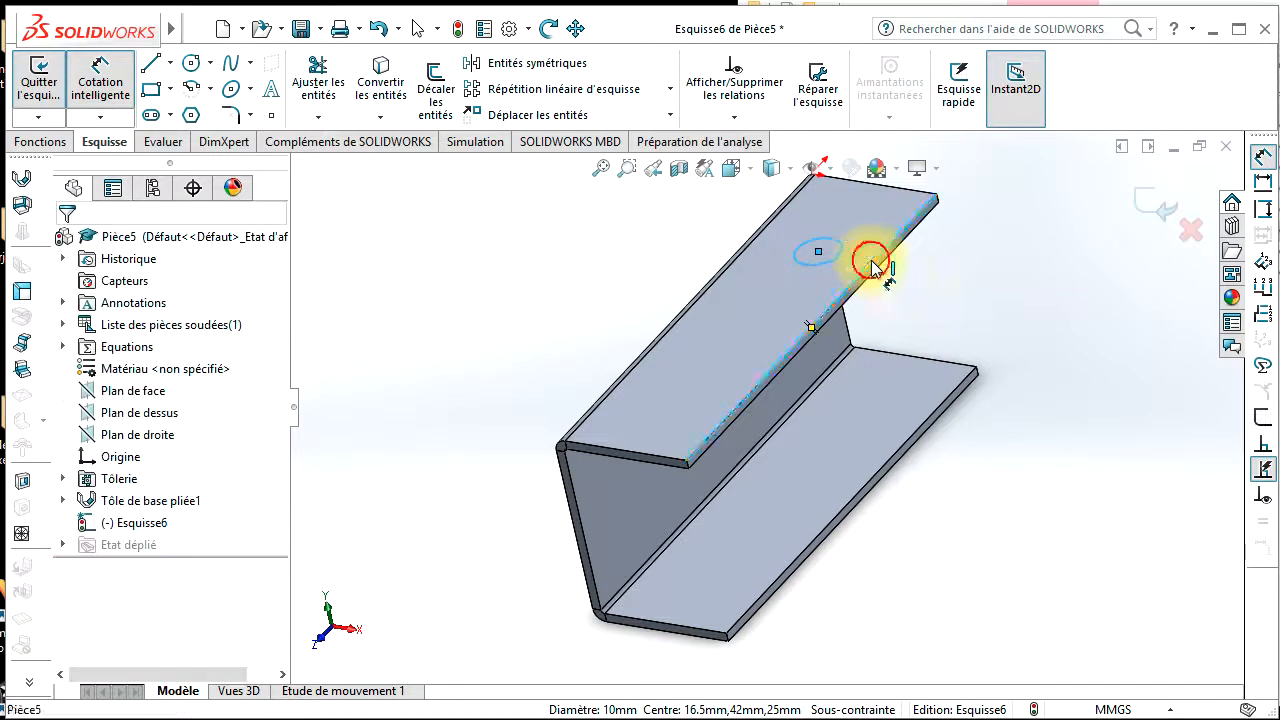
left_click(1071, 343)
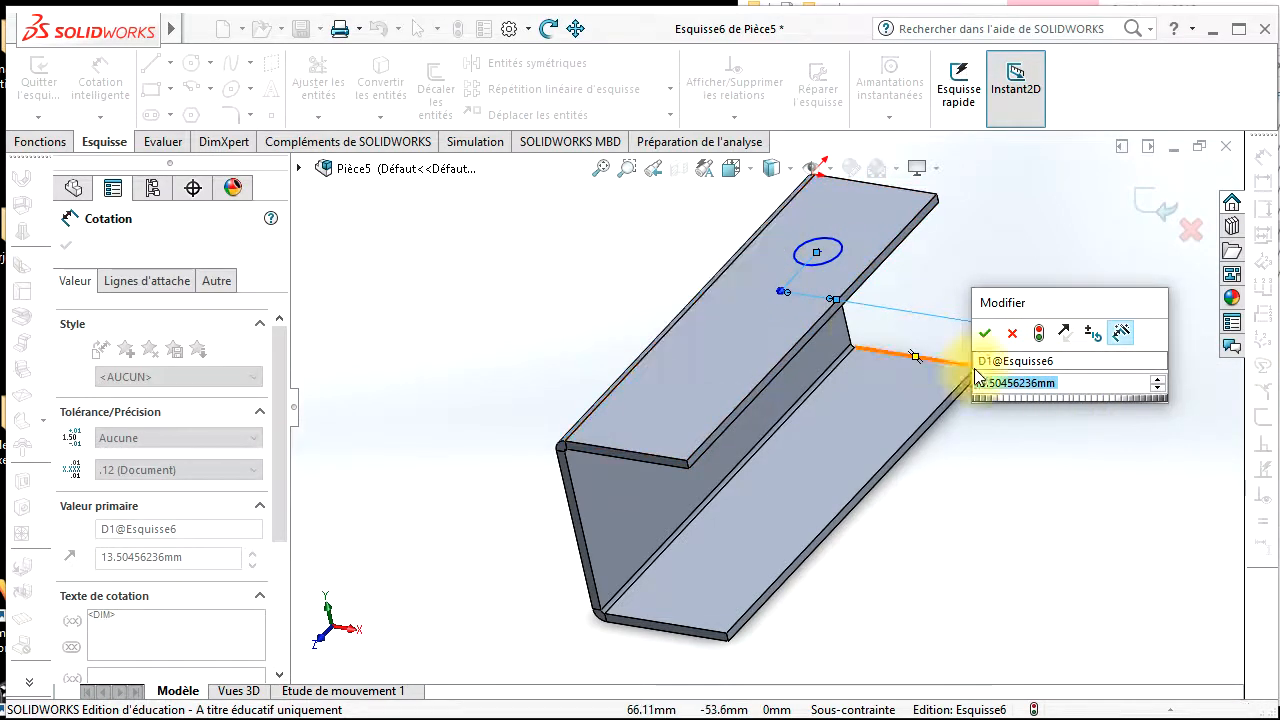
left_click(1081, 380)
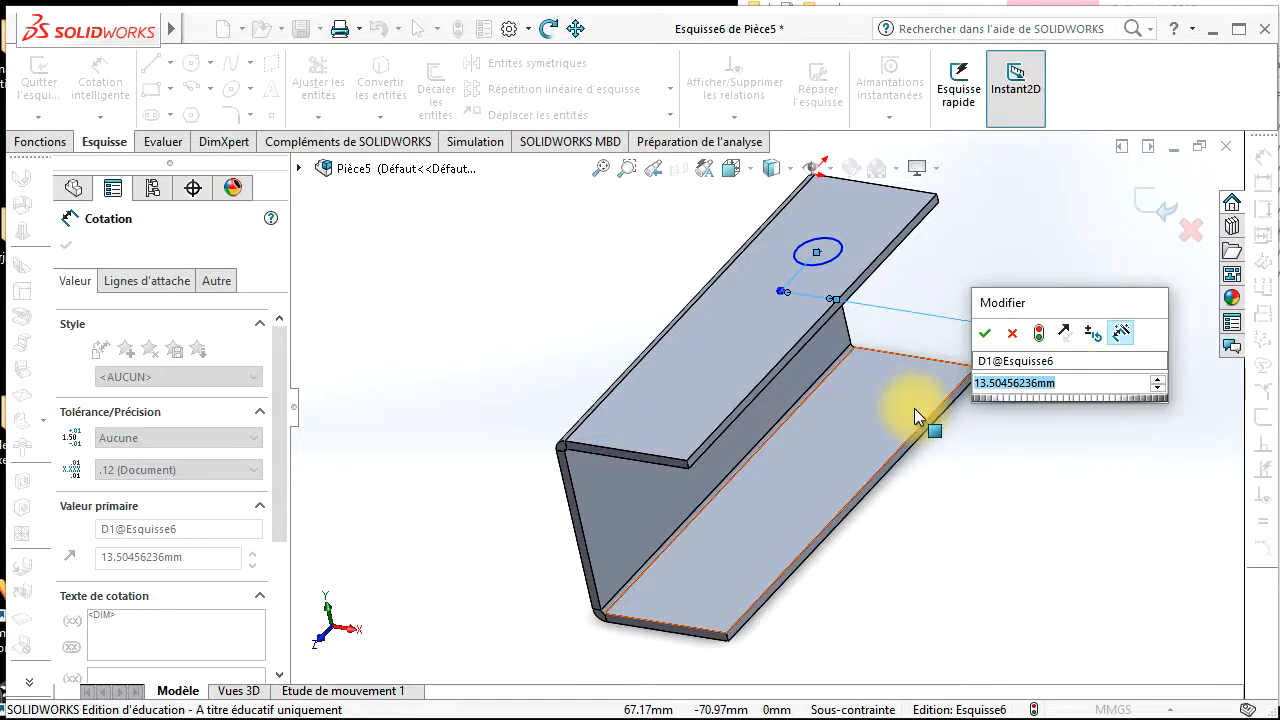
type("14")
key("Return")
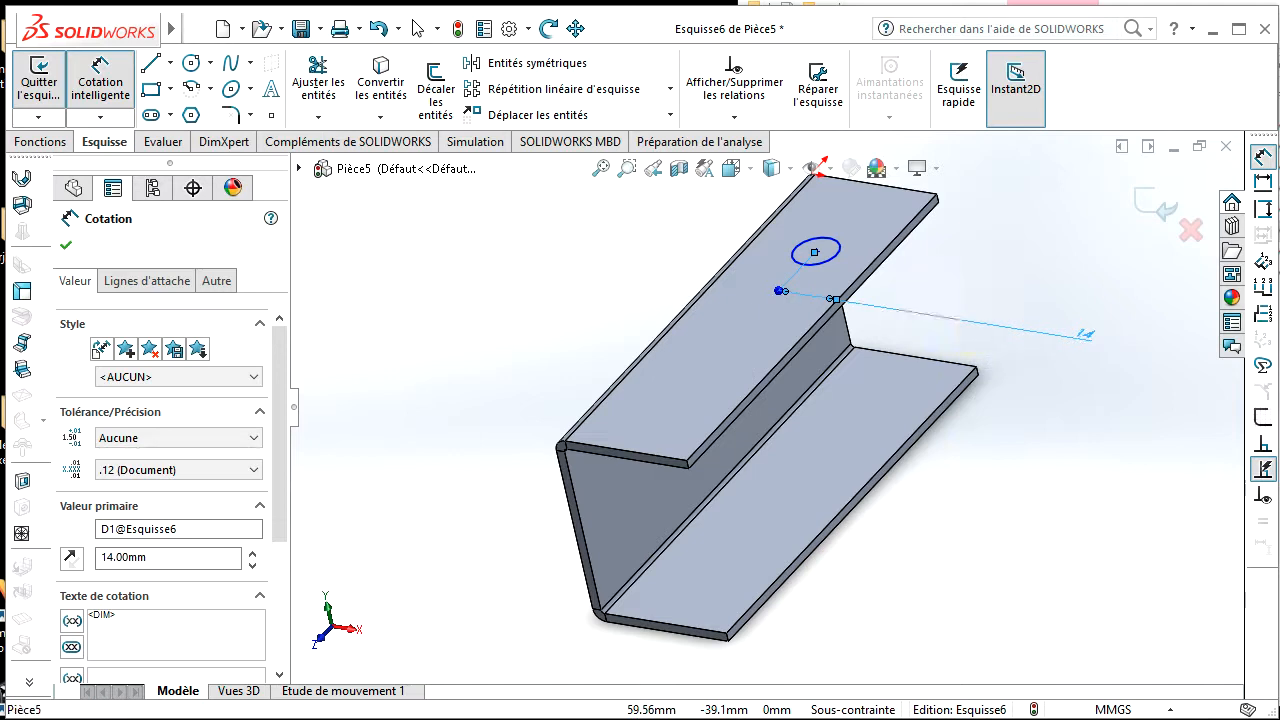
left_click(962, 318)
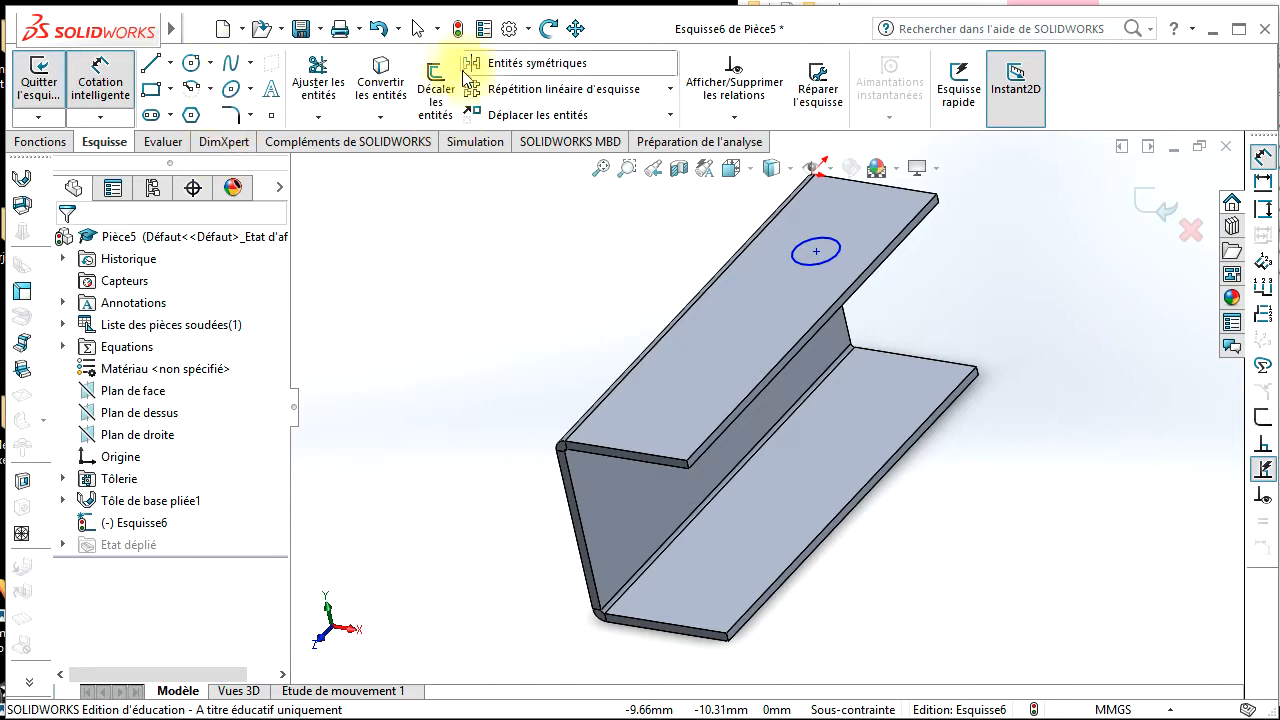
Step: Sketch a second circle with a 5 mm radius near the upper flange's front end, with its centre in line with the first circle
left_click(549, 30)
mouse_move(567, 200)
left_mouse_down()
mouse_move(563, 309)
mouse_move(586, 400)
mouse_move(580, 220)
mouse_move(561, 222)
left_mouse_up()
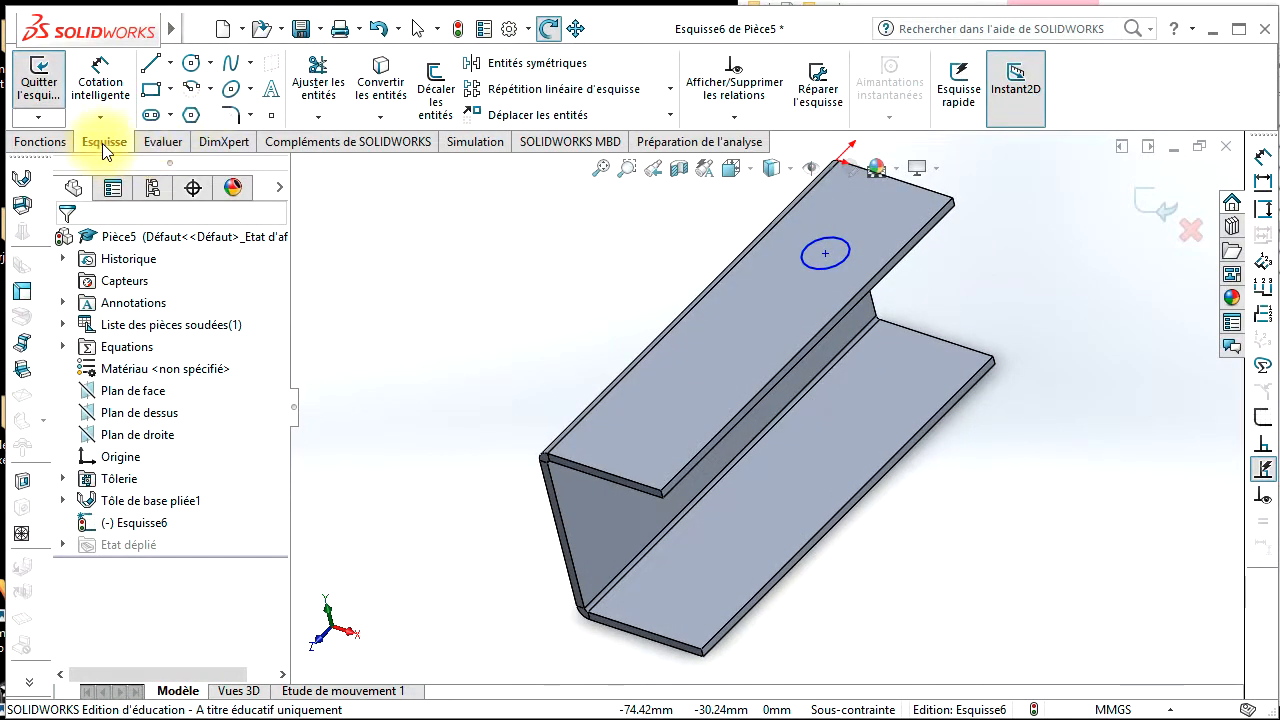
left_click(191, 63)
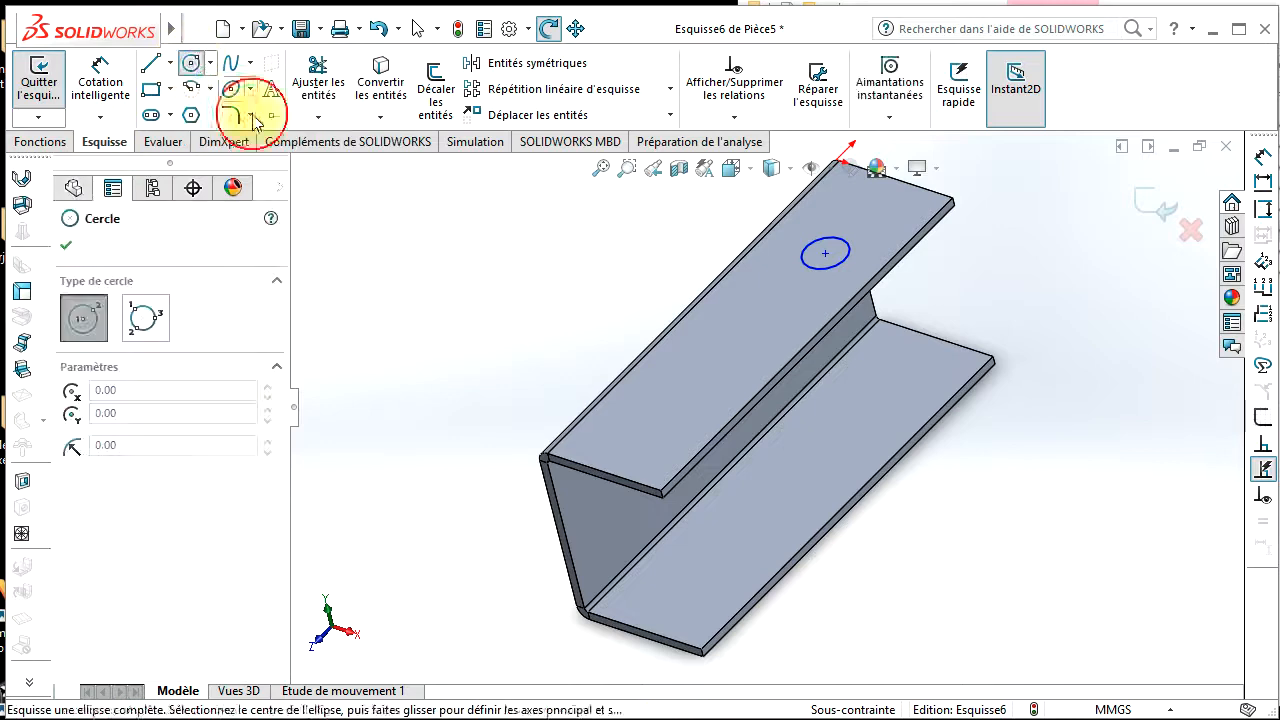
left_click(670, 405)
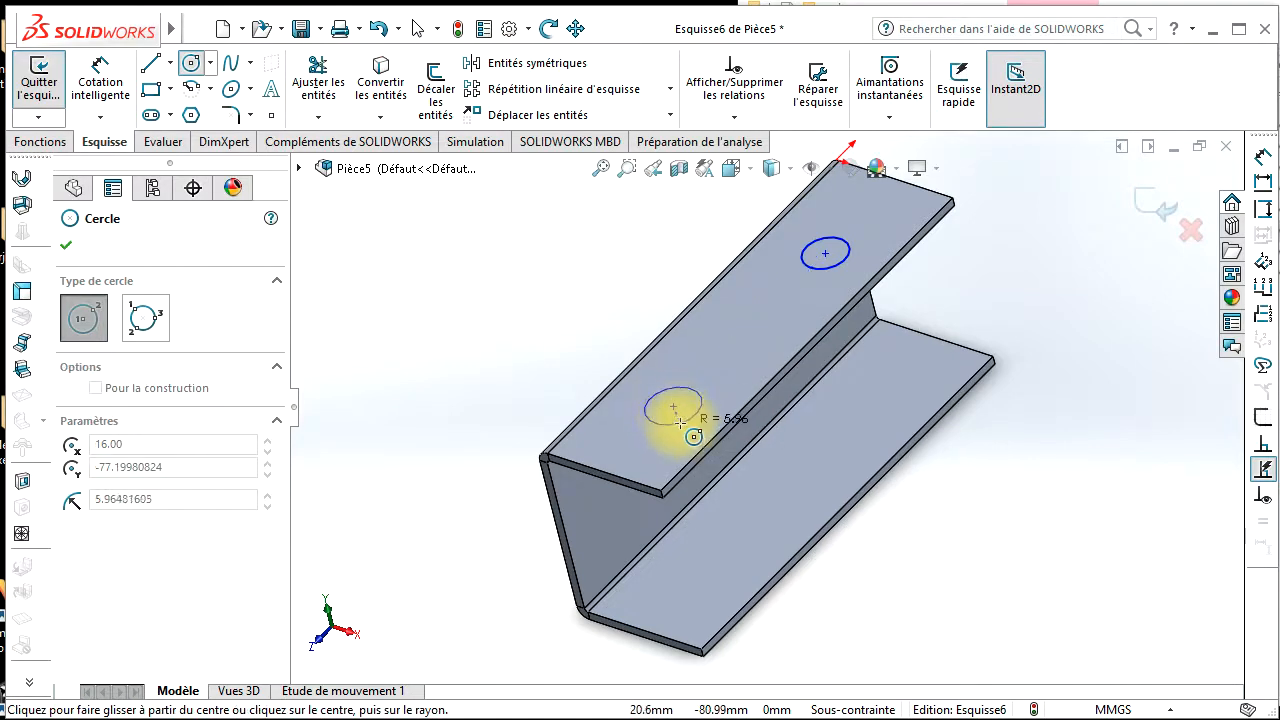
left_click(681, 428)
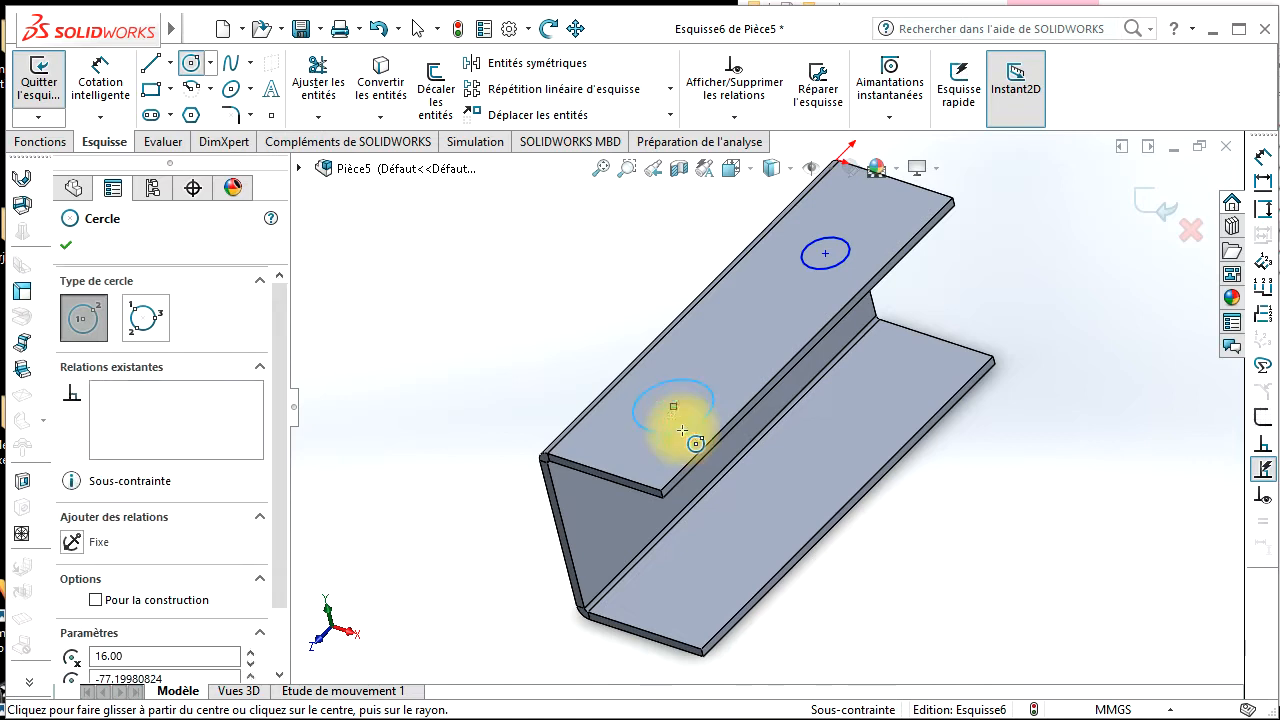
left_click_drag(280, 595, 280, 663)
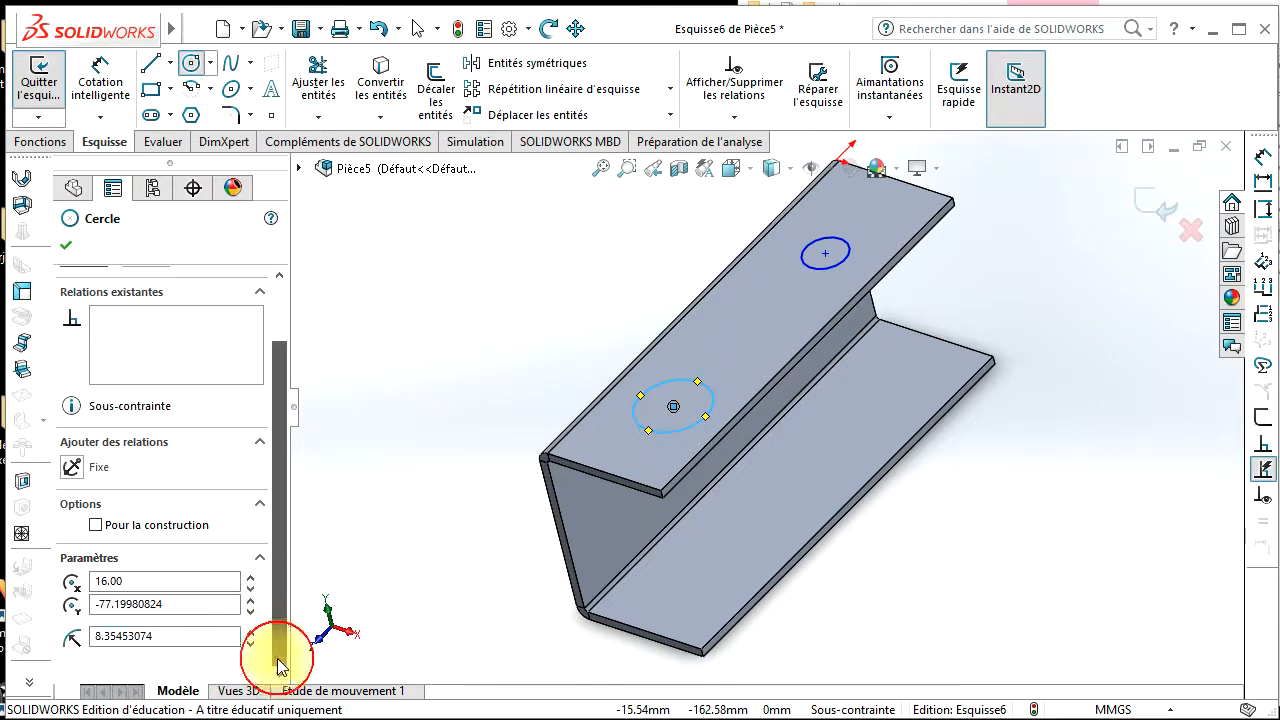
double_click(165, 636)
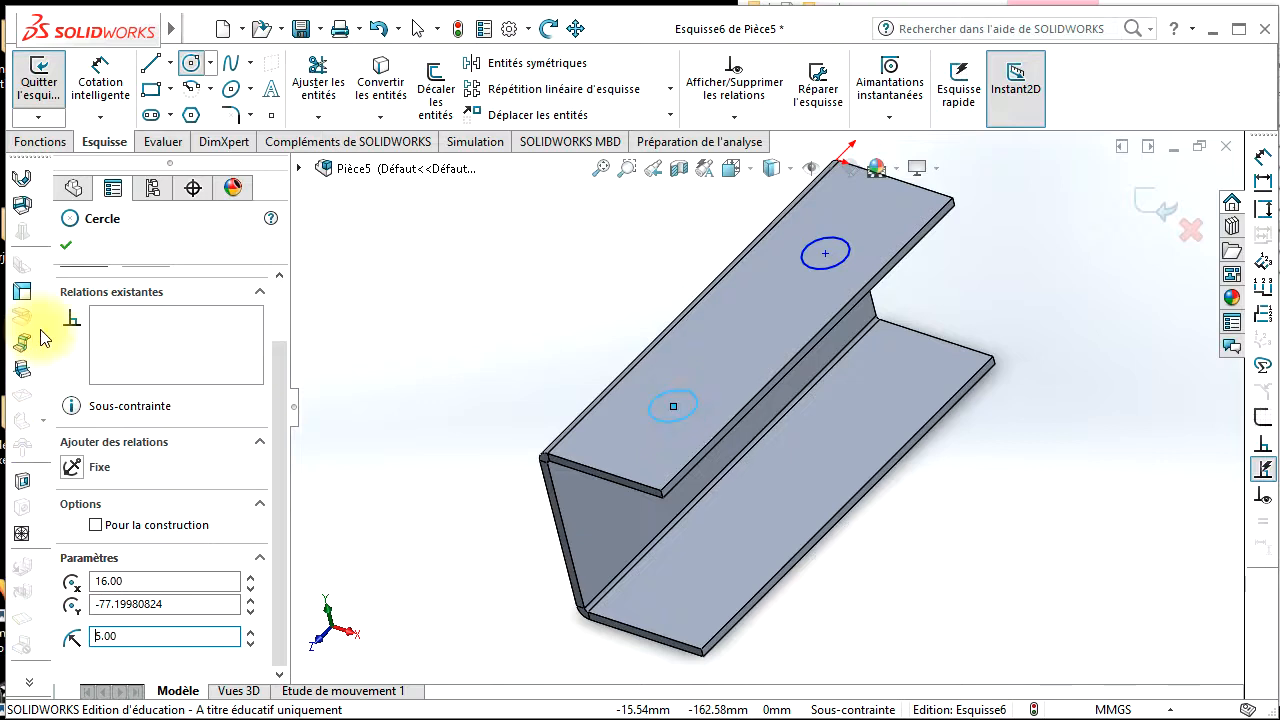
left_click(66, 245)
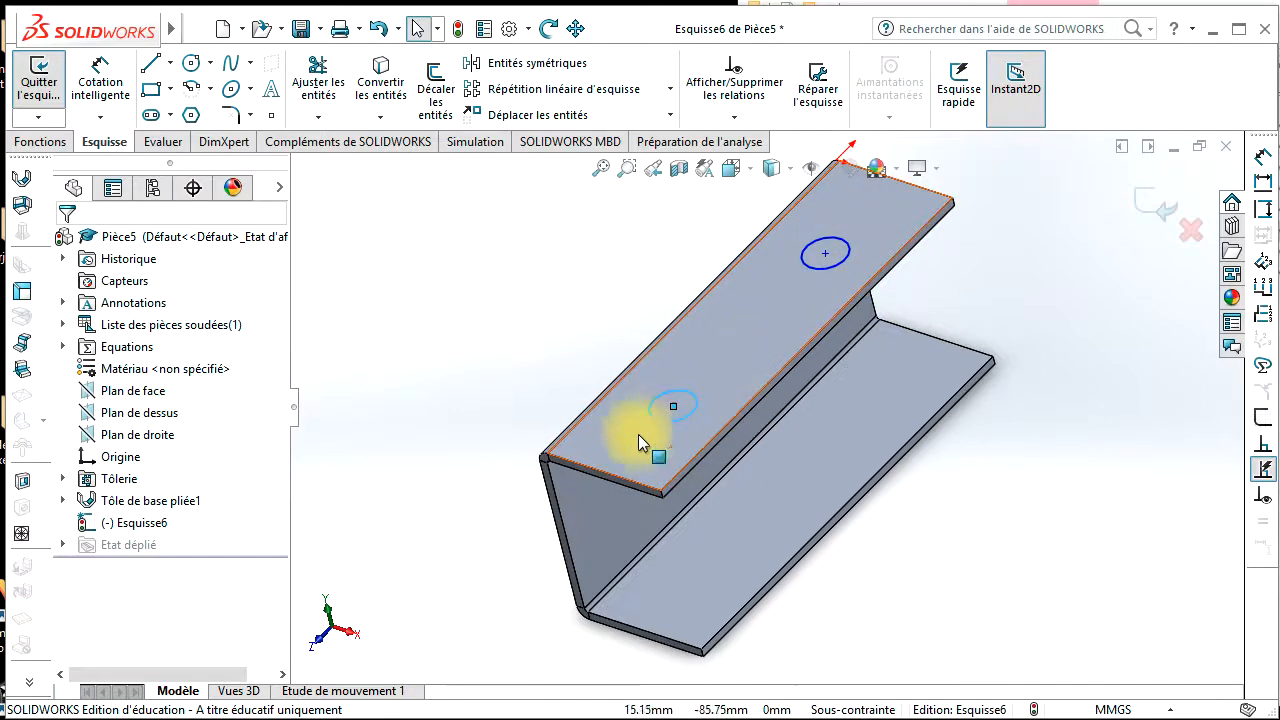
Step: Position the second circle's centre 25 mm from the flange's front short edge using a dimension, and delete that dimension
left_click(1262, 160)
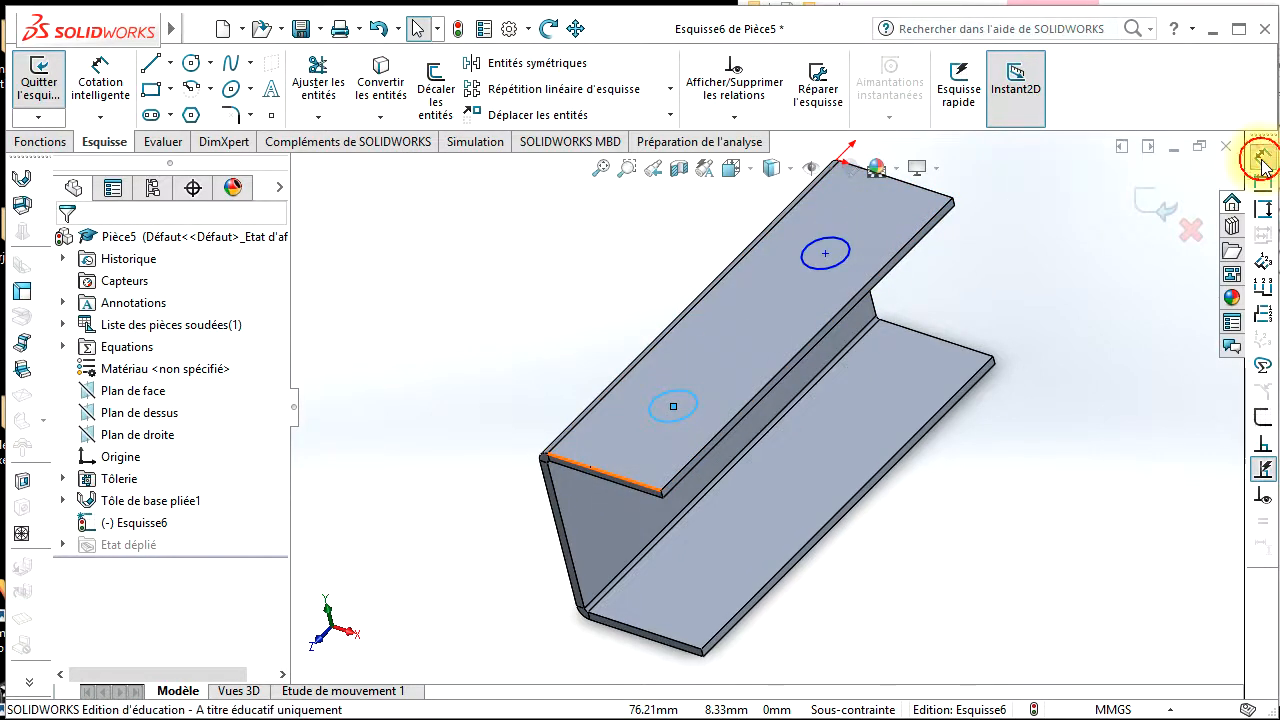
left_click(613, 473)
left_click(995, 570)
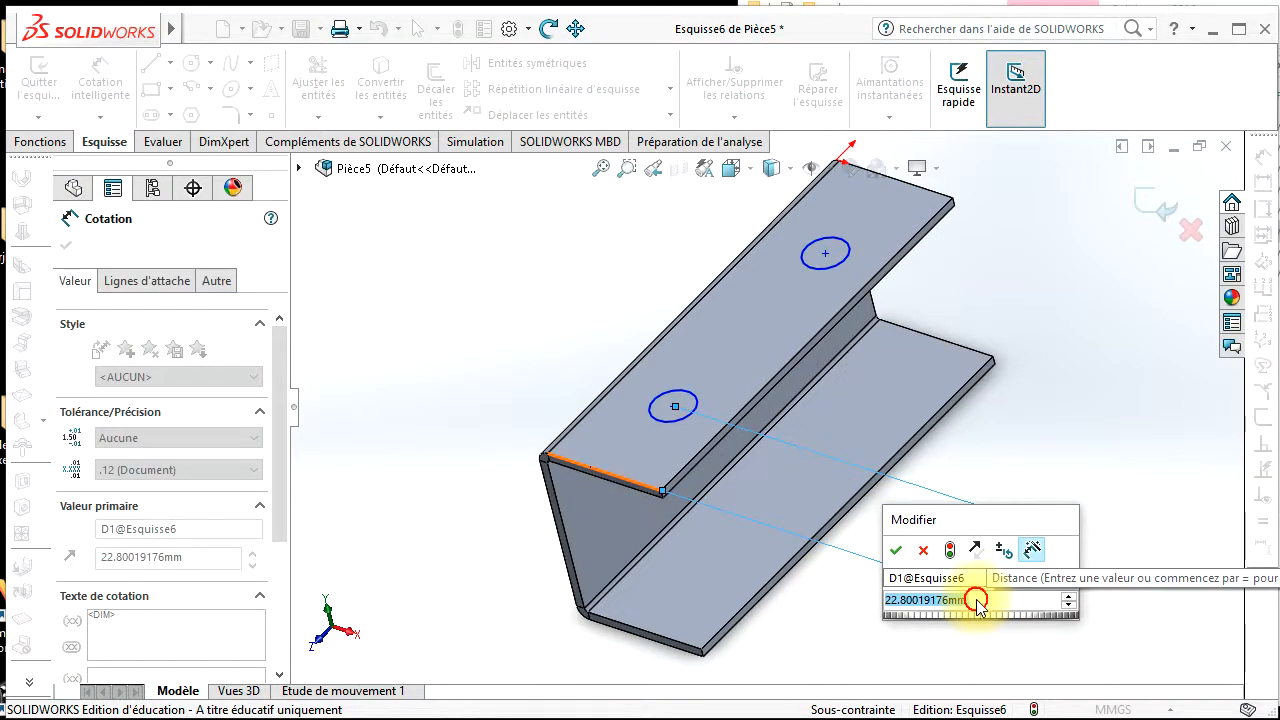
type("25")
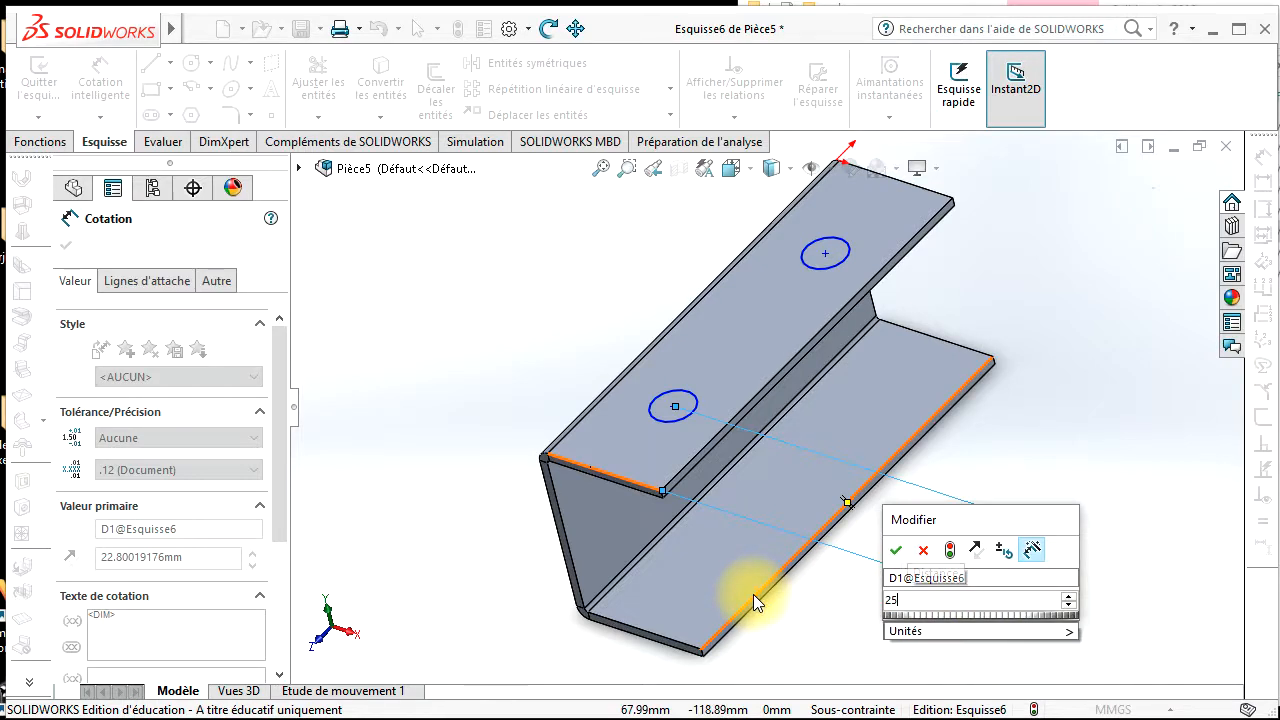
key("Return")
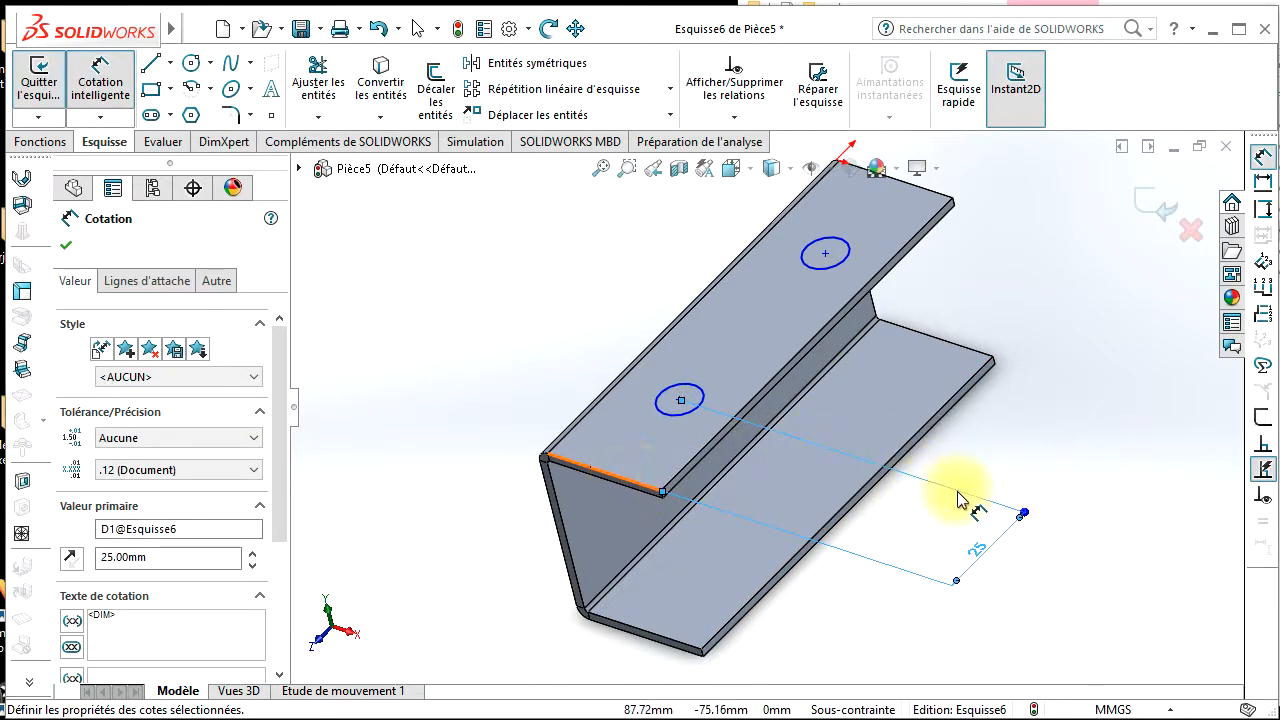
key("Delete")
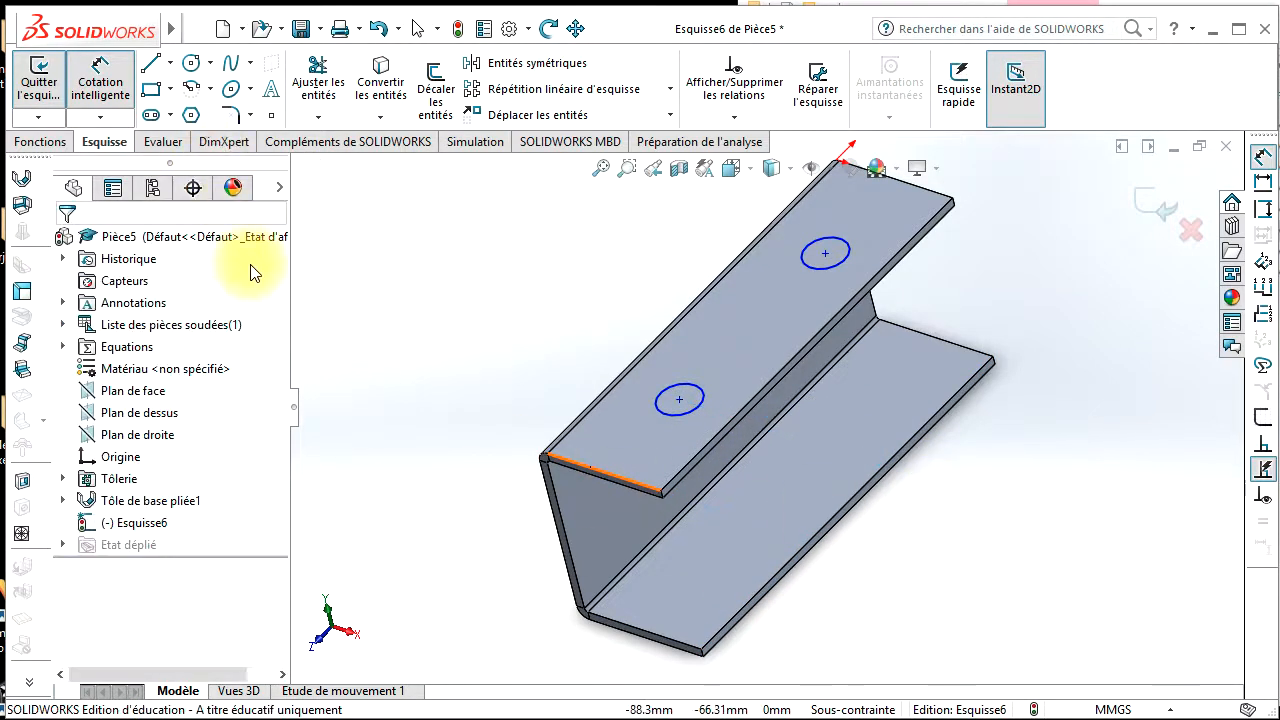
Step: Cut both circles through the upper flange with a 10 mm blind extruded cut (Enlèv. de matière extrudé), normal to the sheet
left_click(550, 32)
left_click_drag(666, 249, 836, 290)
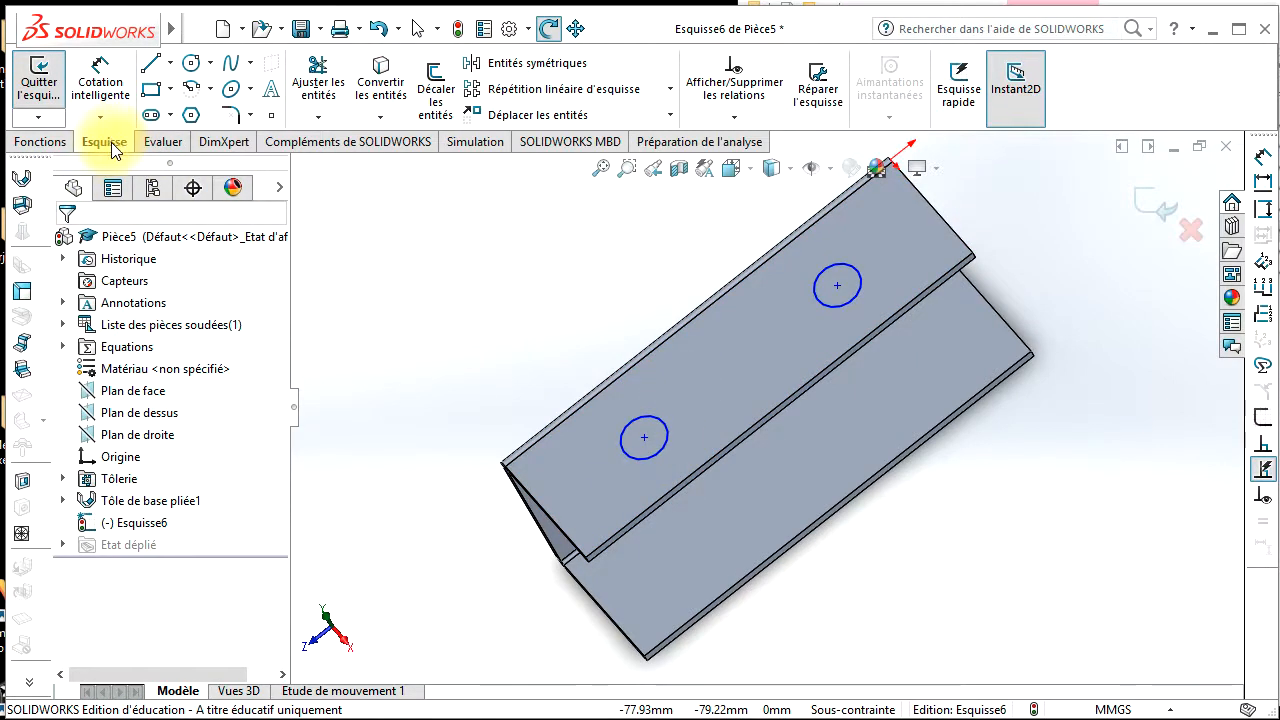
left_click(41, 150)
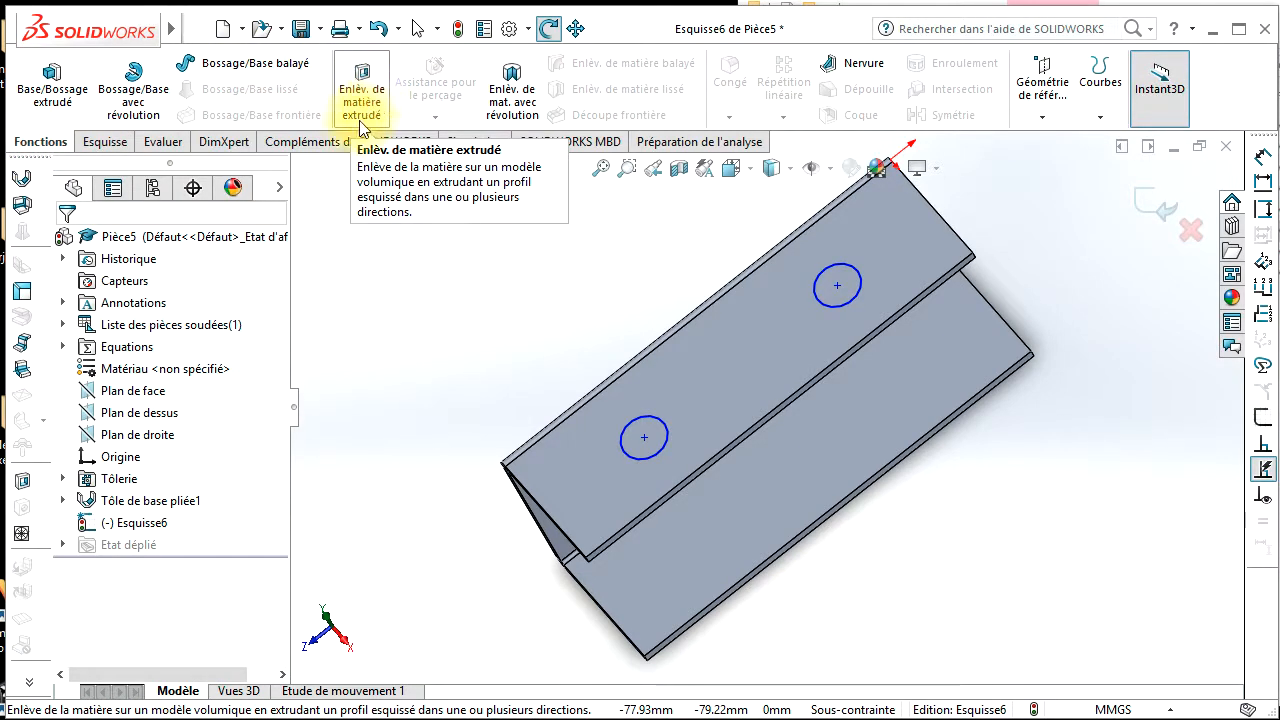
left_click(363, 100)
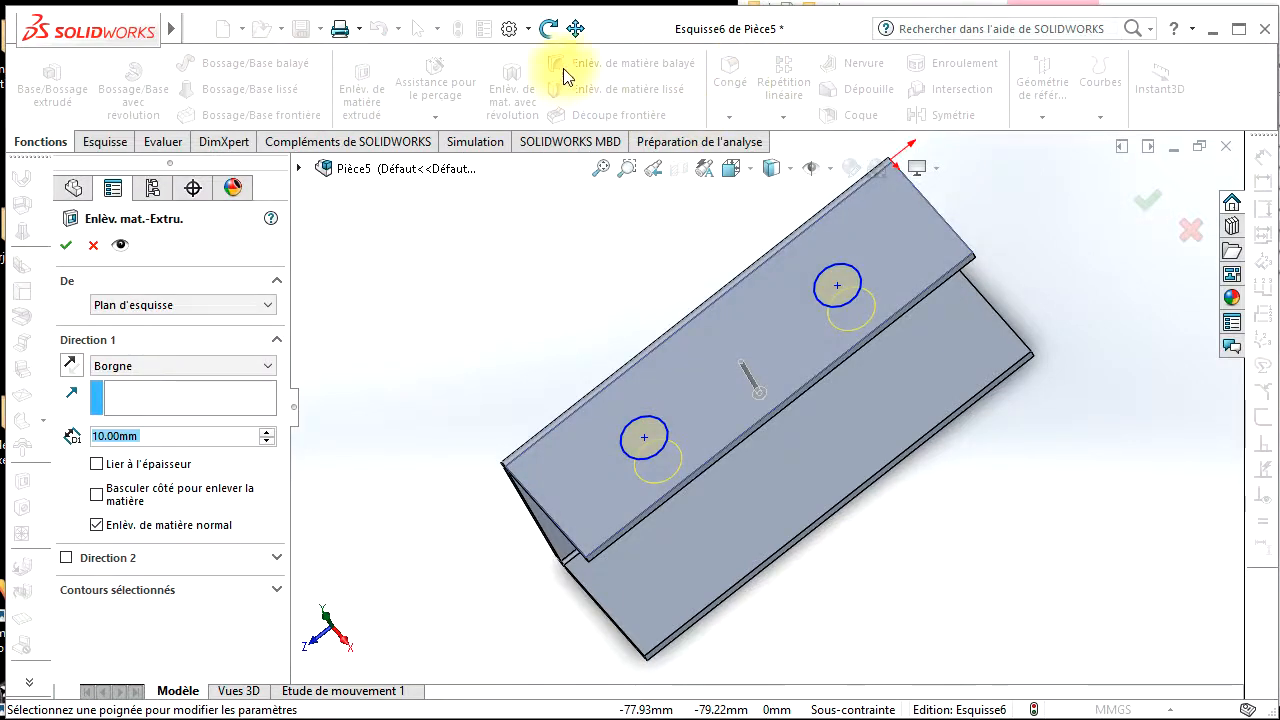
left_click(548, 28)
left_click_drag(703, 337, 729, 218)
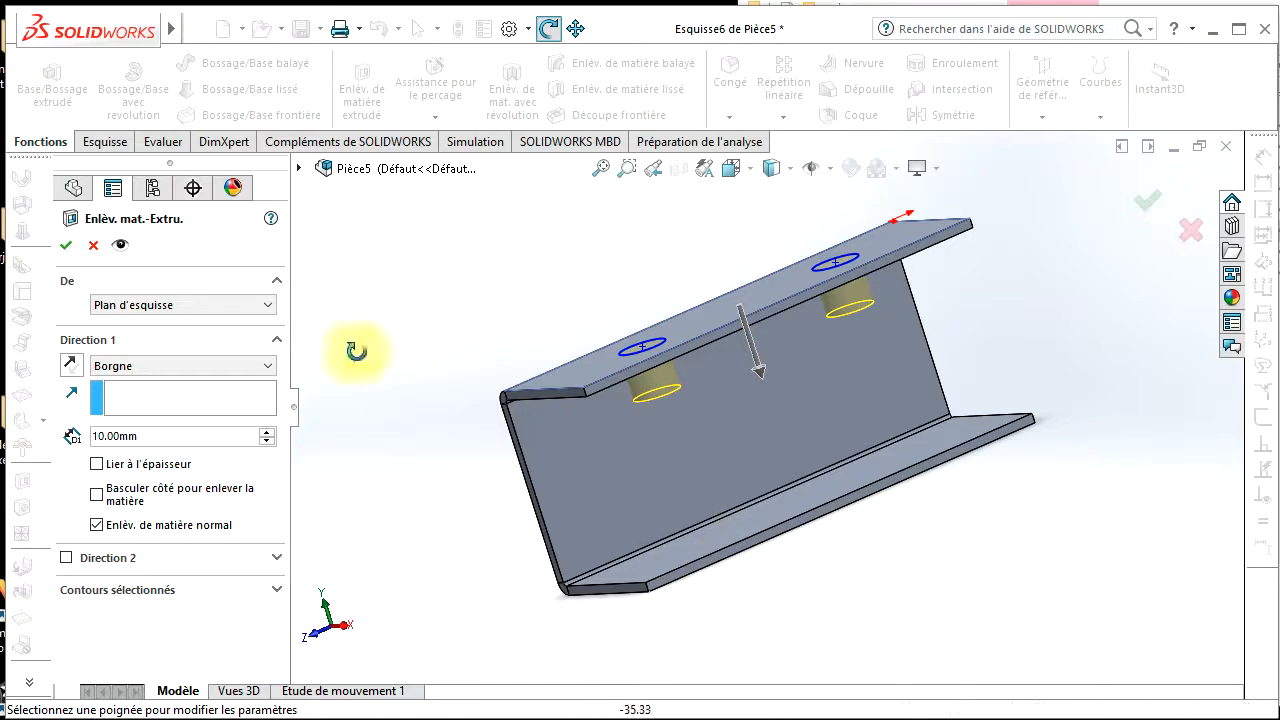
left_click(66, 247)
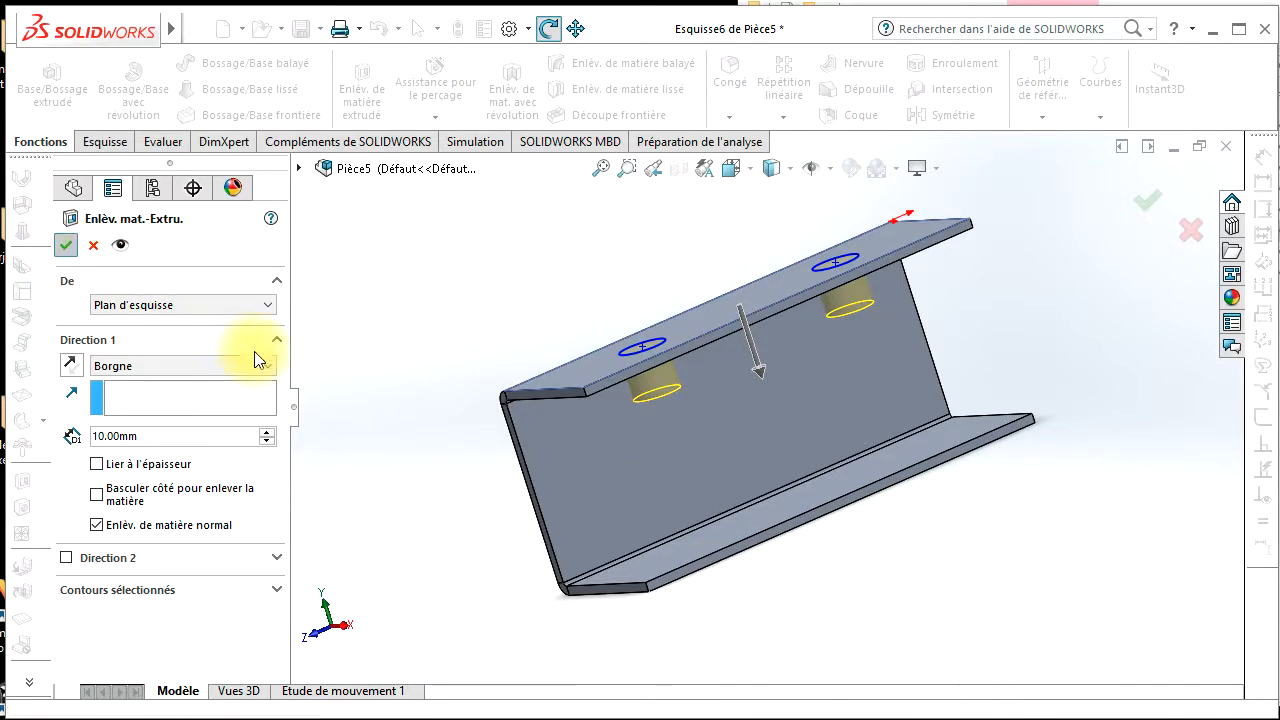
left_click(549, 28)
left_click_drag(586, 186, 625, 260)
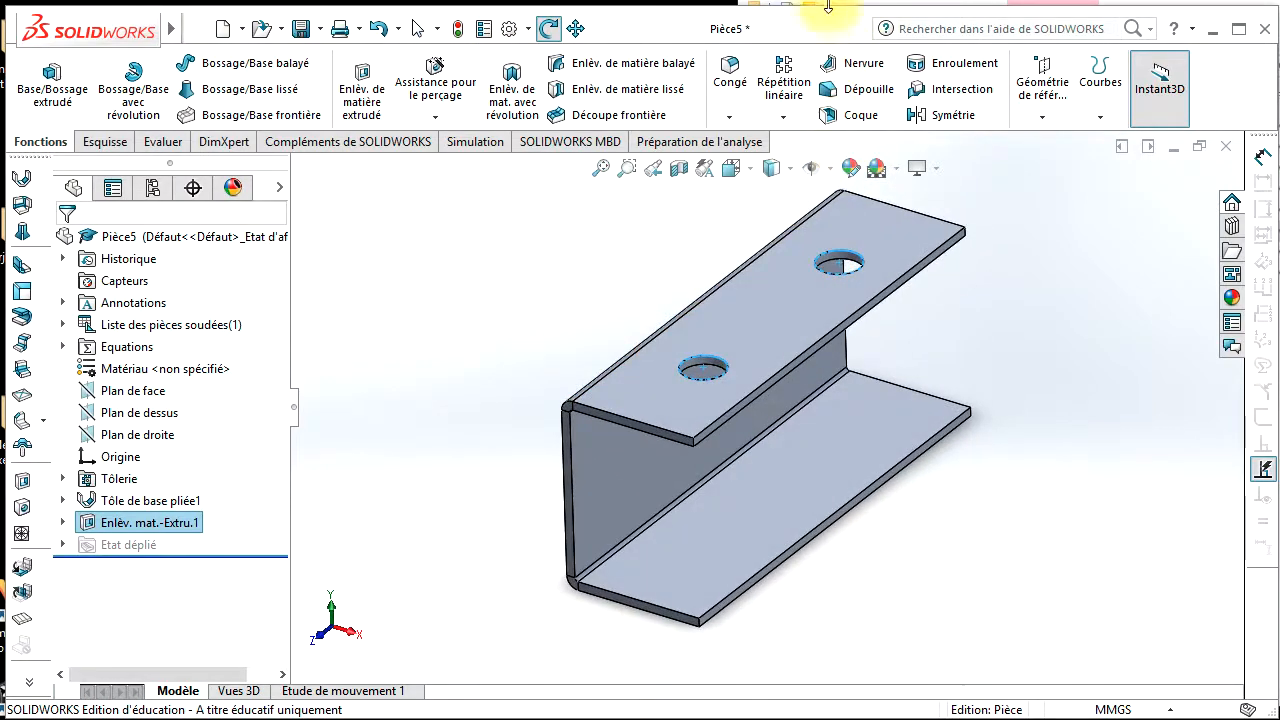